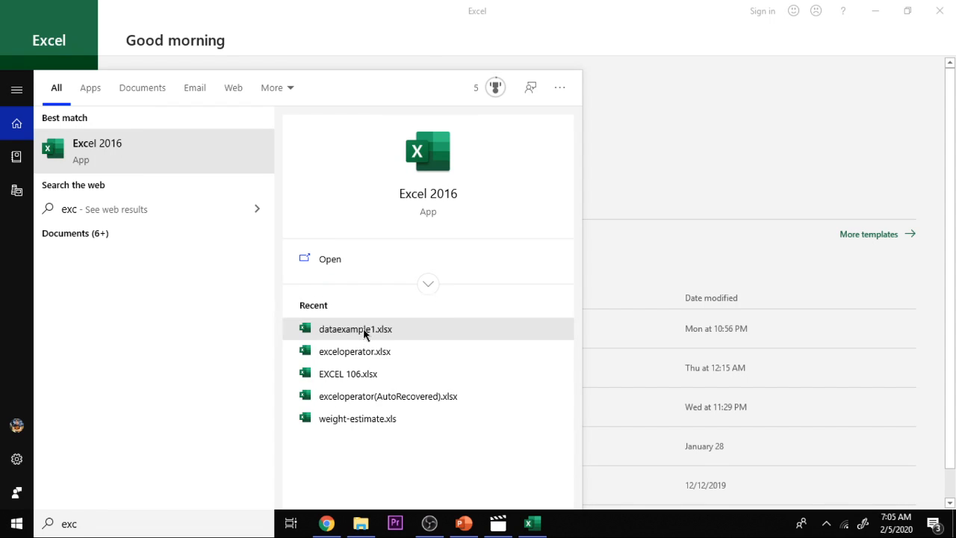
# Open the recent file dataexample1.xlsx and create a separate new blank workbook
pyautogui.click(384, 334)
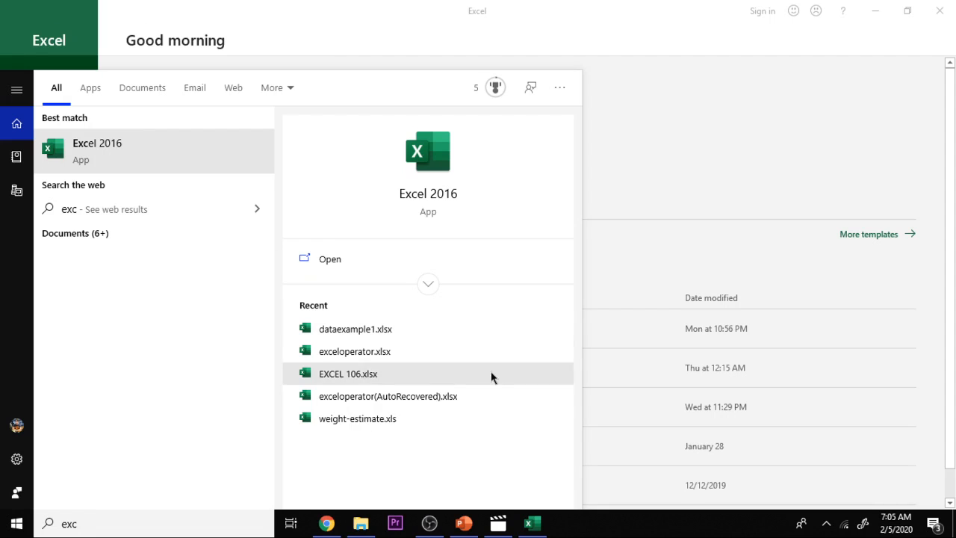
pyautogui.click(535, 525)
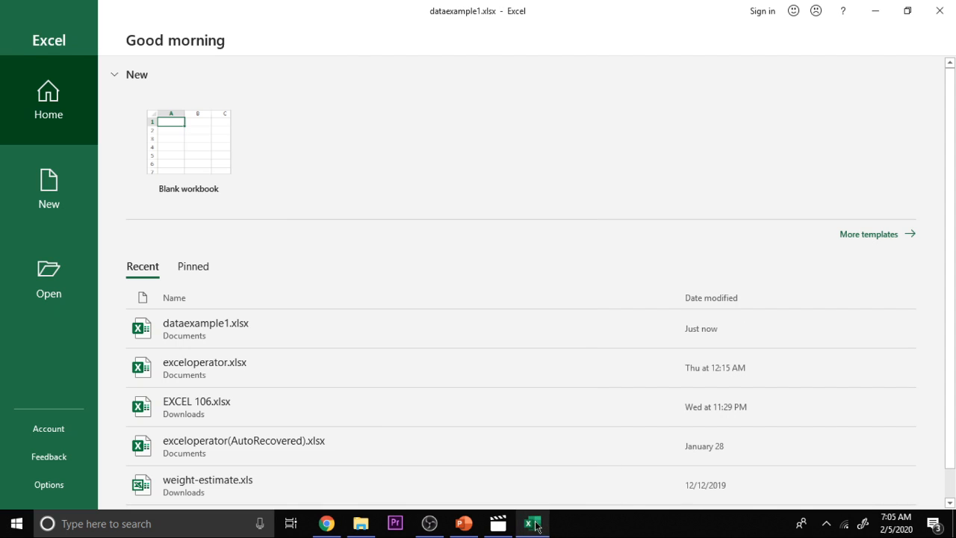
pyautogui.click(196, 153)
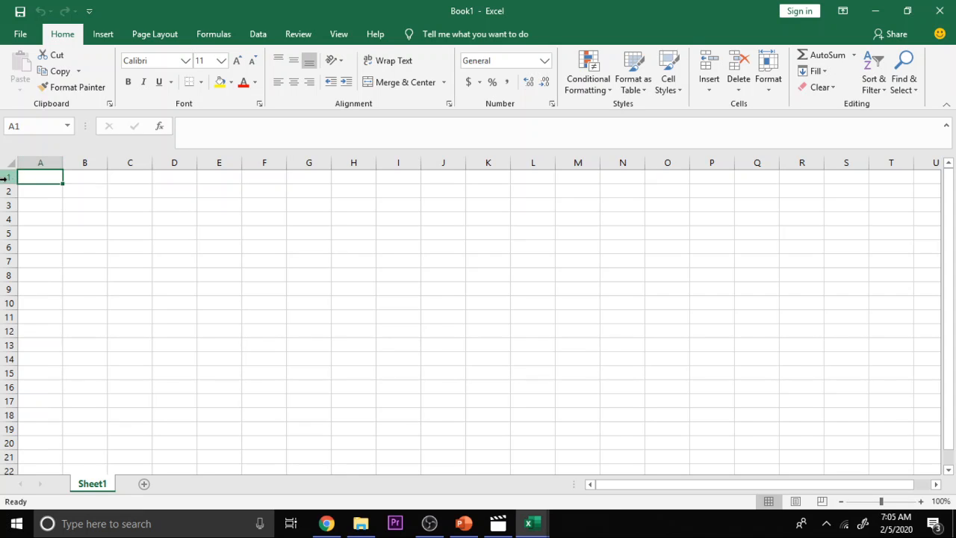
# Select cell E4 of the blank sheet, its whole column E and its whole row 4, ending on cell E5
pyautogui.click(8, 124)
pyautogui.click(227, 220)
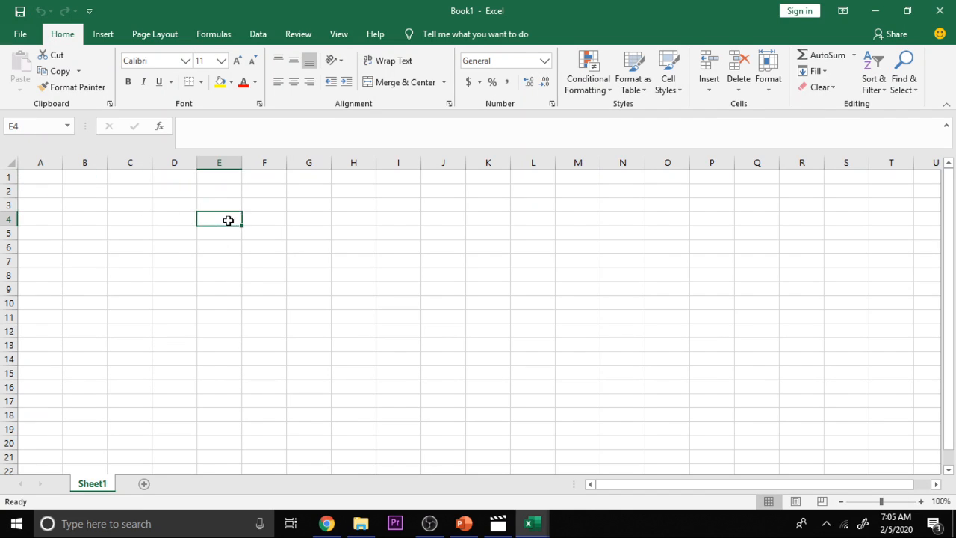
pyautogui.click(219, 161)
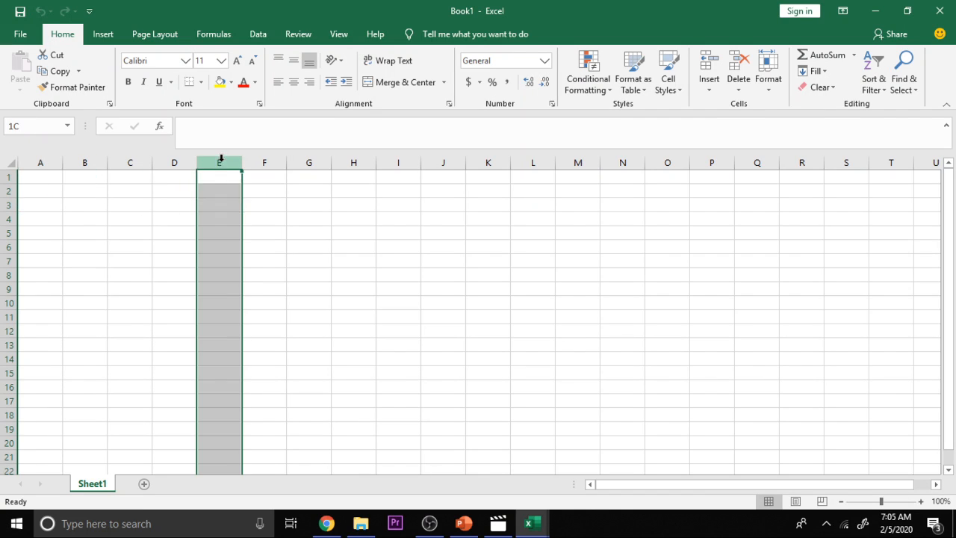
pyautogui.click(9, 219)
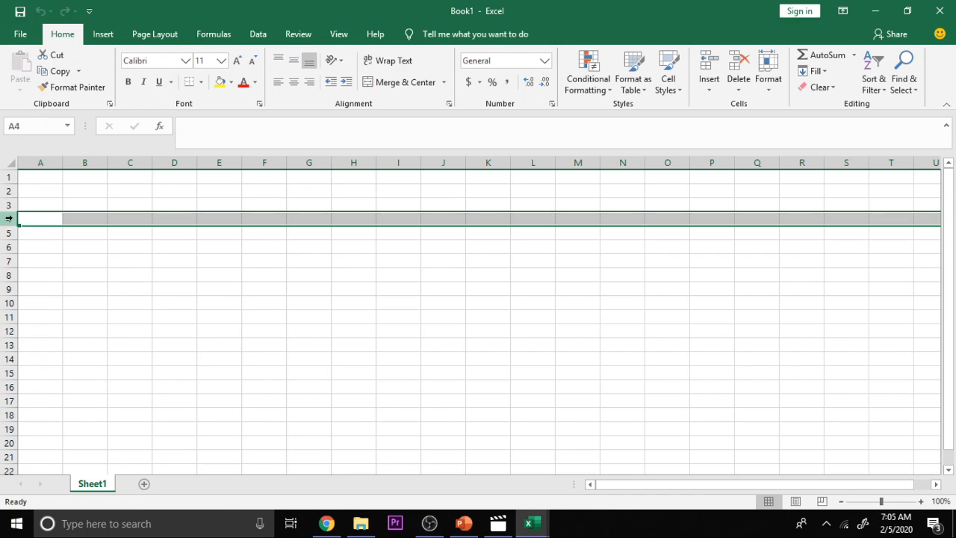
pyautogui.click(219, 161)
pyautogui.click(231, 232)
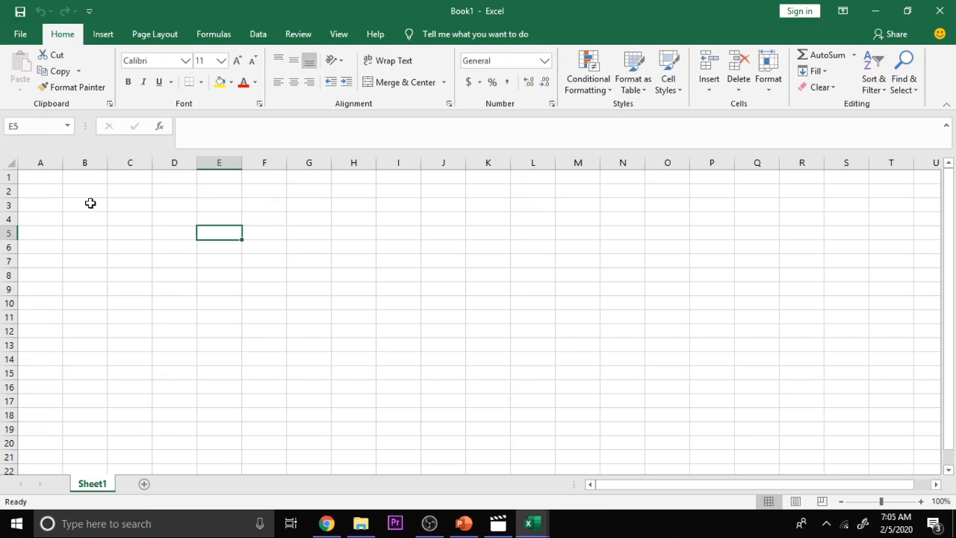
# Select the cell range B3:J12, replace it with a new selection from B3, and extend that to B3:P19
pyautogui.moveTo(91, 203)
pyautogui.mouseDown()
pyautogui.moveTo(115, 241)
pyautogui.moveTo(164, 281)
pyautogui.moveTo(440, 337)
pyautogui.mouseUp()
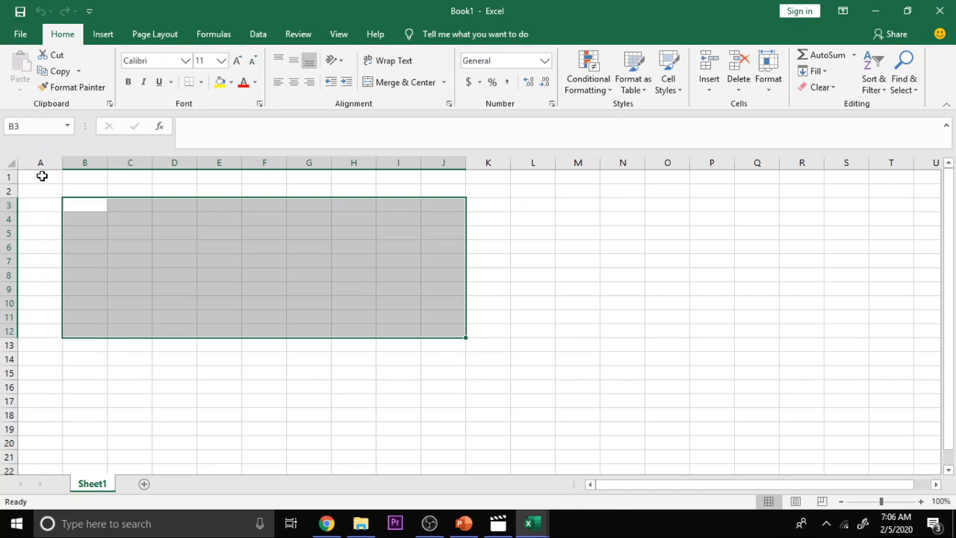
pyautogui.click(86, 207)
pyautogui.moveTo(85, 207); pyautogui.dragTo(372, 343)
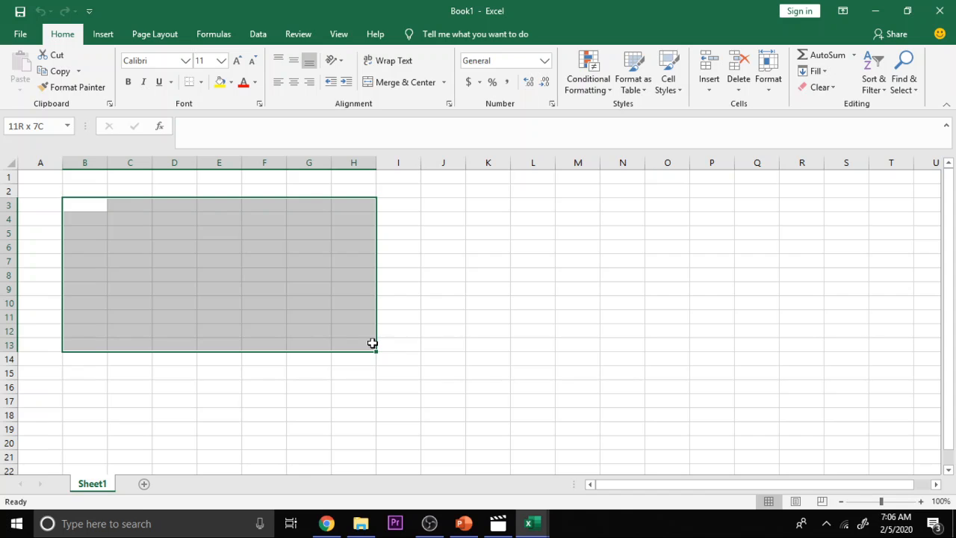
pyautogui.moveTo(373, 344); pyautogui.dragTo(701, 422)
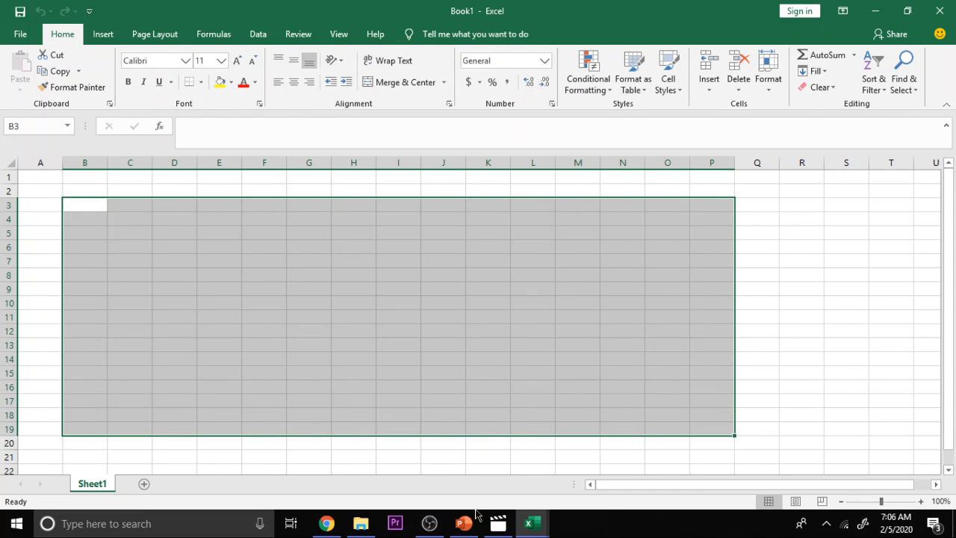
# Switch to the dataexample1.xlsx workbook and rename its Sheet1 as "class a"
pyautogui.moveTo(547, 529)
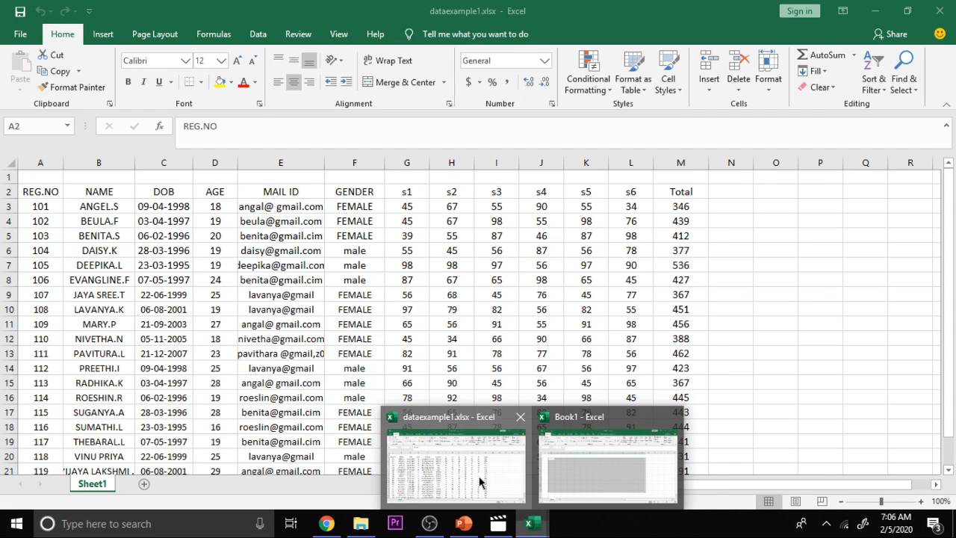
pyautogui.click(480, 481)
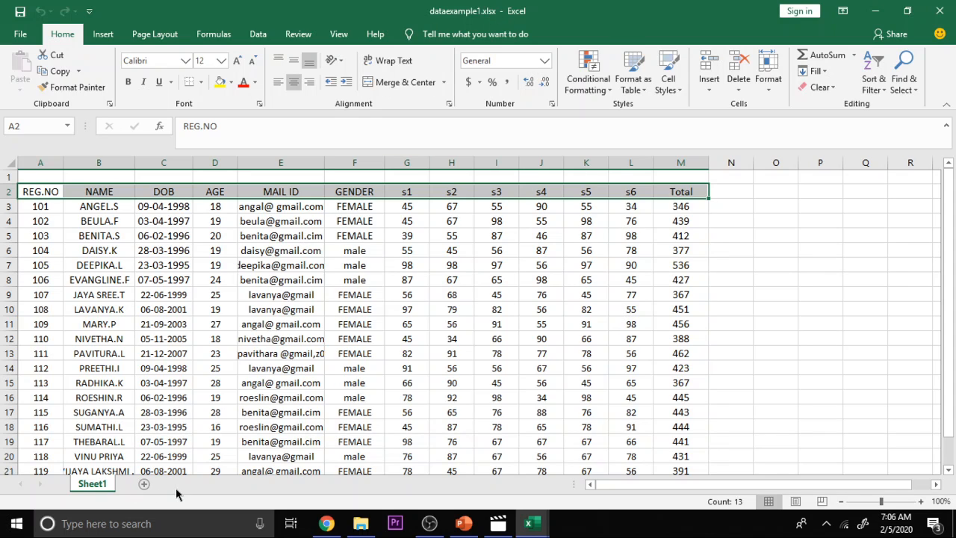
pyautogui.rightClick(97, 488)
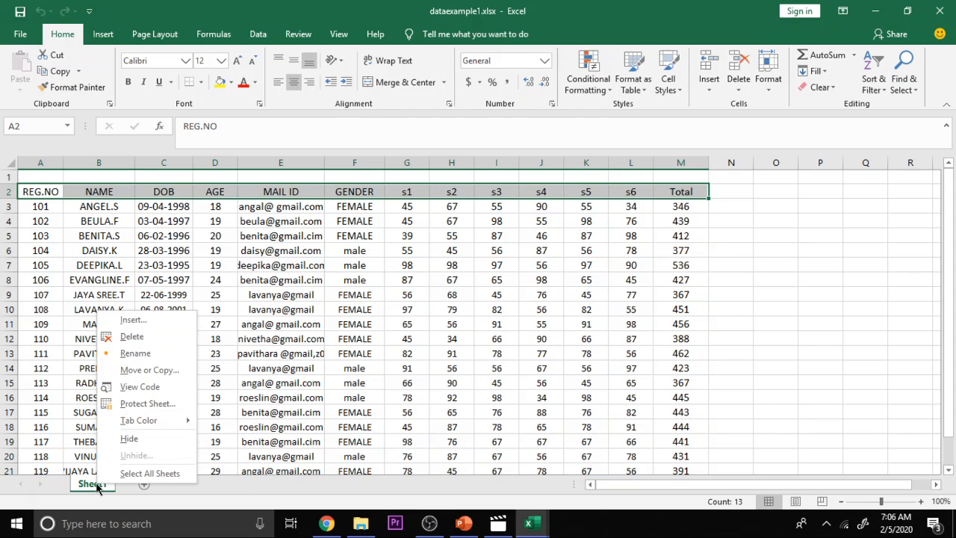
pyautogui.click(153, 351)
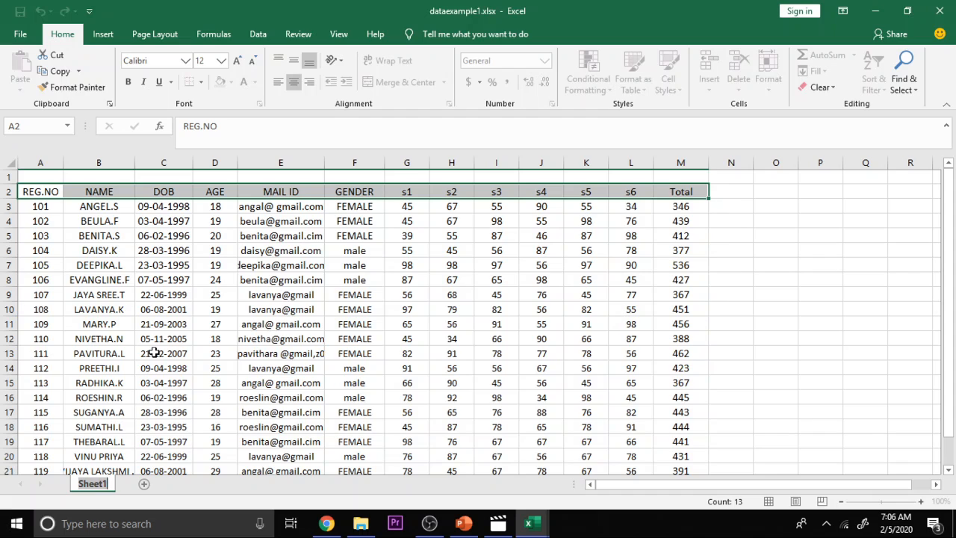
pyautogui.write('class')
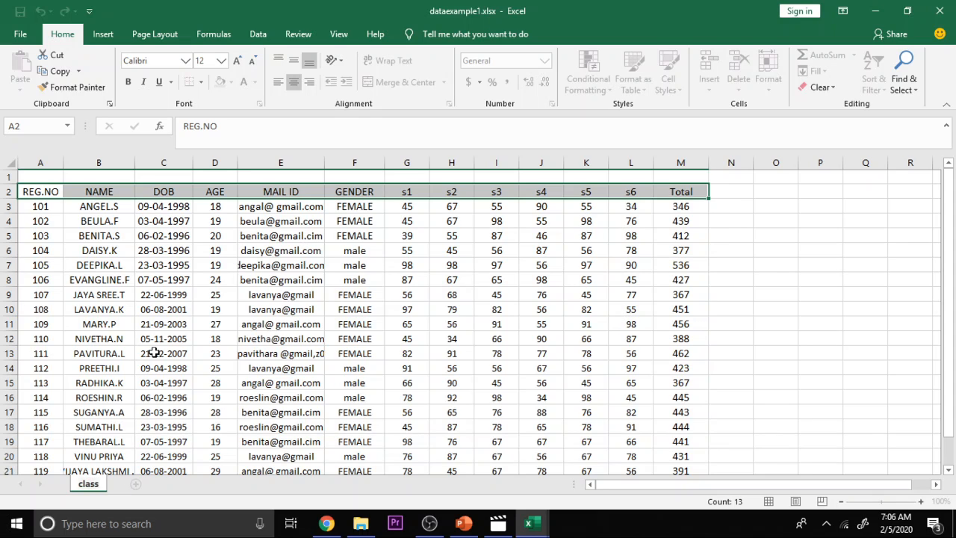
pyautogui.write(' a')
# Add a new worksheet after class a and enter the header "name" in cell C4
pyautogui.click(145, 486)
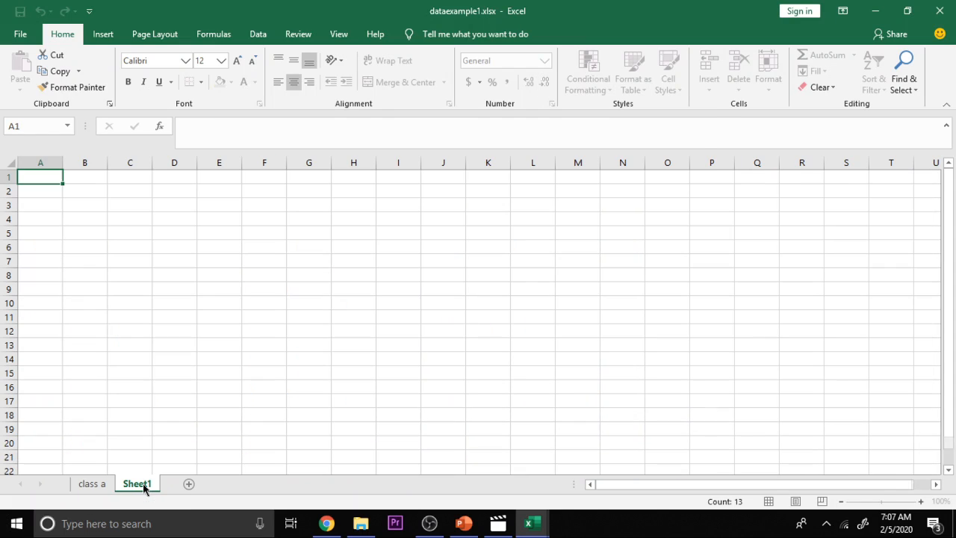
pyautogui.click(133, 221)
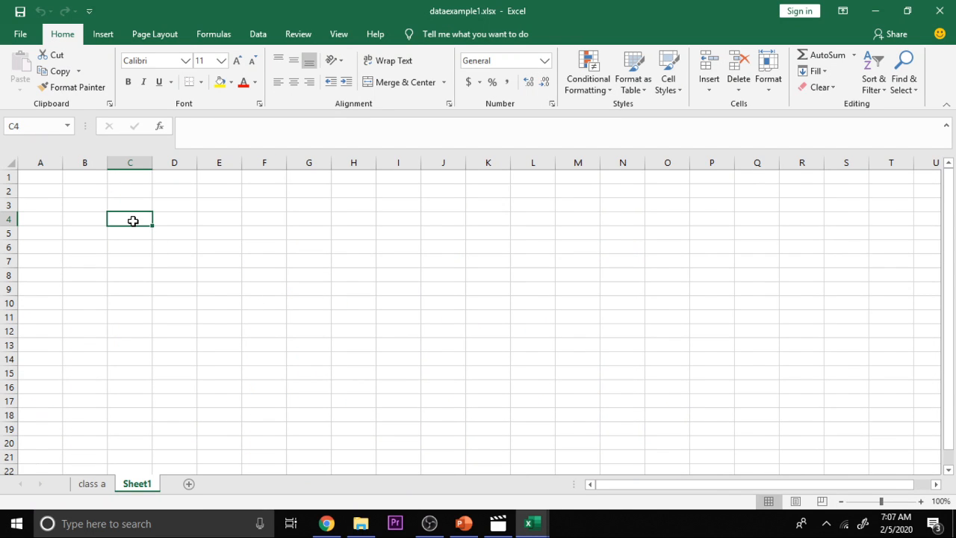
pyautogui.write('name')
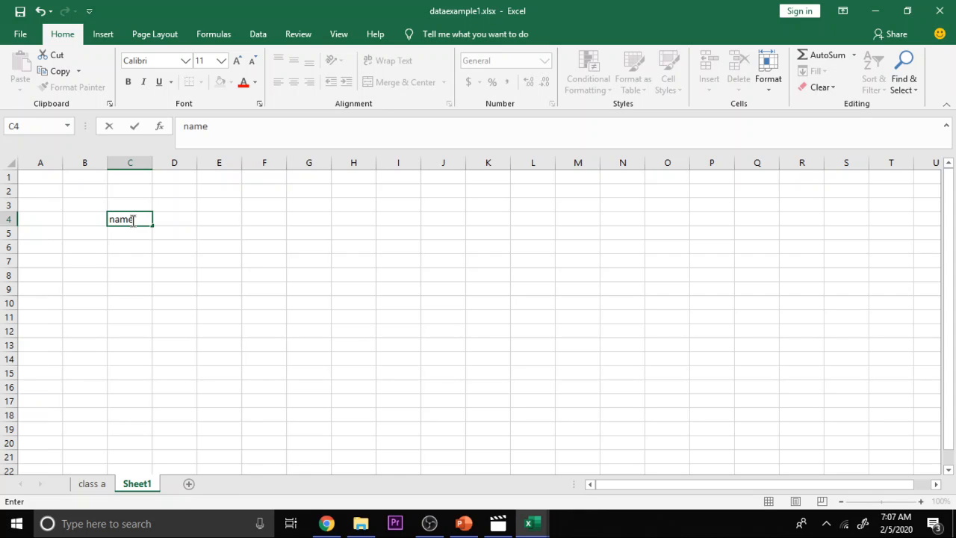
pyautogui.press('Tab')
# Move the active cell along row 4 from D4 to L4 and back to E4
pyautogui.press('Tab')
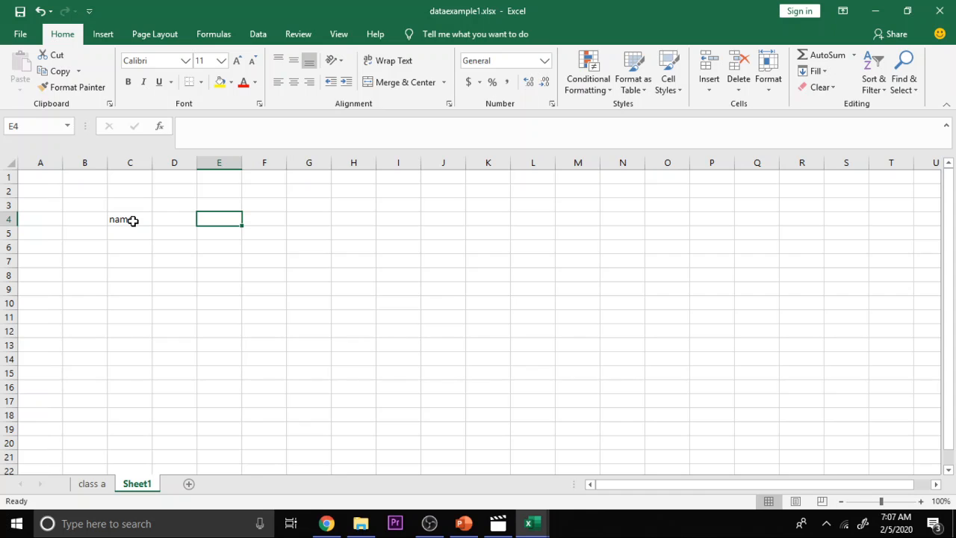
pyautogui.press('Tab')
pyautogui.press('Tab')
pyautogui.press('Tab')
pyautogui.press('Tab')
pyautogui.press('Tab')
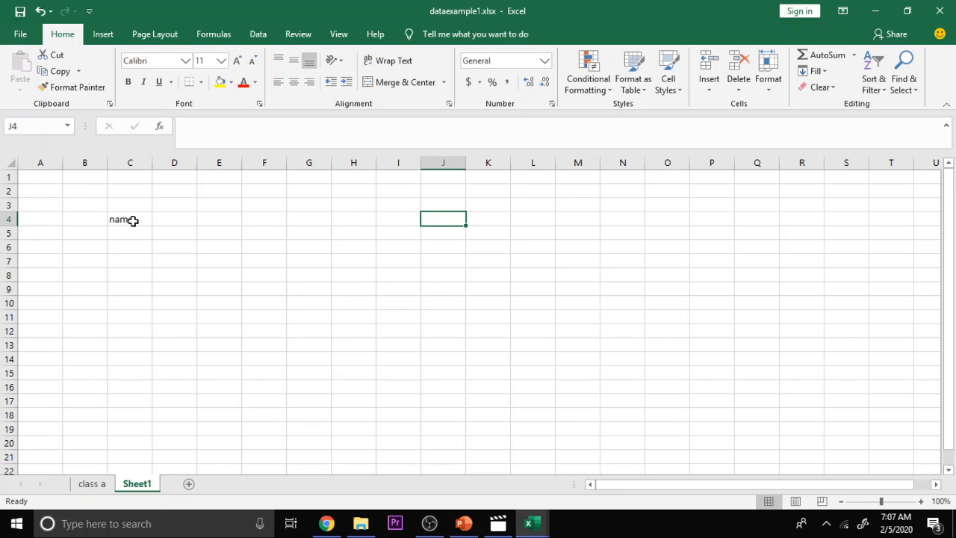
pyautogui.press('Tab')
pyautogui.press('Tab')
pyautogui.press('Left')
pyautogui.press('Left')
pyautogui.press('Left')
pyautogui.press('Left')
pyautogui.press('Left')
pyautogui.press('Left')
pyautogui.press('Left')
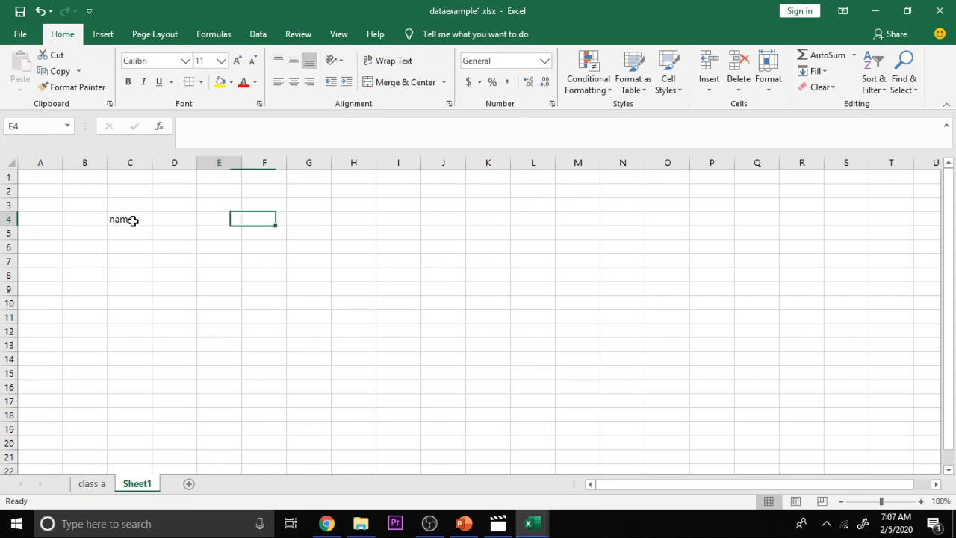
# Move the active cell down column E from E4 to E12 and back up to E4
pyautogui.press('Down')
pyautogui.press('Down')
pyautogui.press('Down')
pyautogui.press('Down')
pyautogui.press('Down')
pyautogui.press('Down')
pyautogui.press('Down')
pyautogui.press('Down')
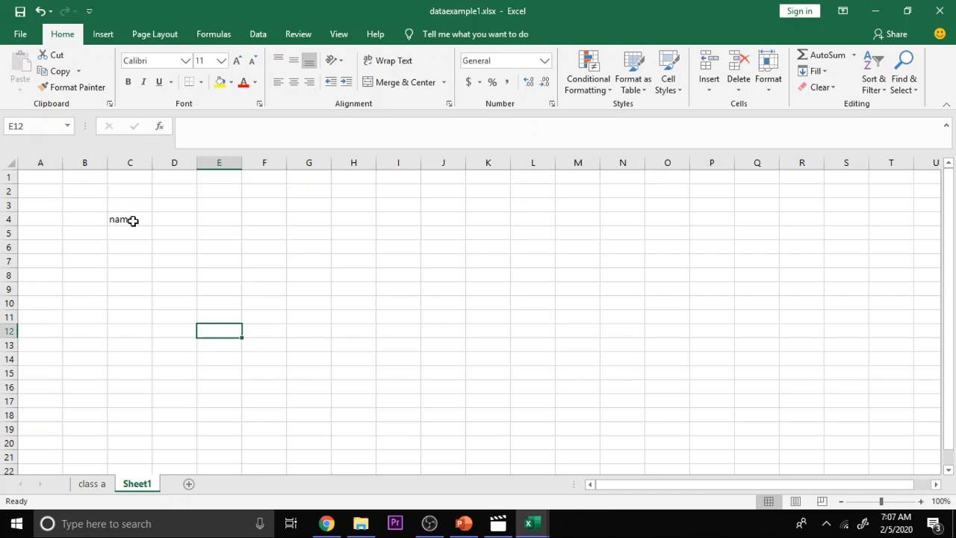
pyautogui.press('Up')
pyautogui.press('Up')
pyautogui.press('Up')
pyautogui.press('Up')
pyautogui.press('Up')
pyautogui.press('Up')
pyautogui.press('Up')
pyautogui.press('Up')
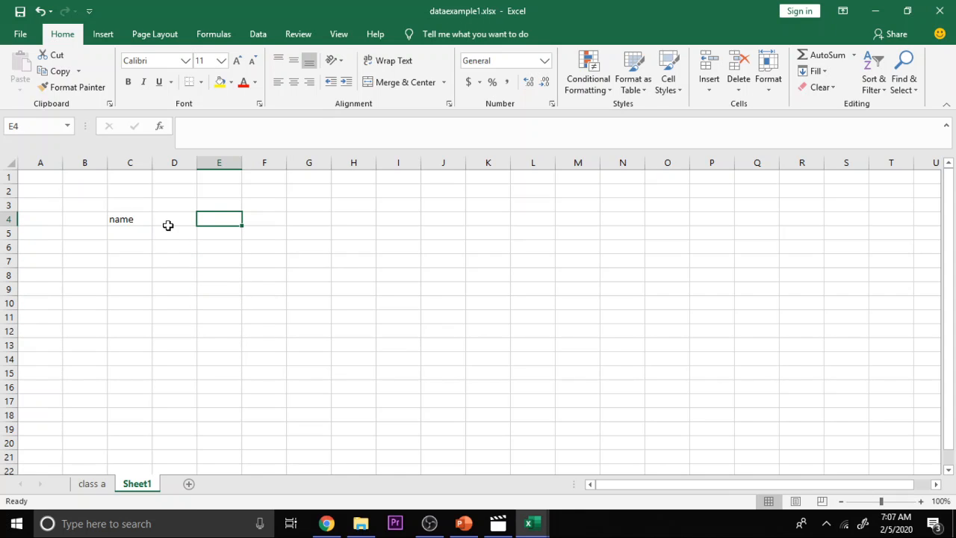
# Enter the headers "dob" in cell D4 and "ae" in cell E4
pyautogui.click(177, 219)
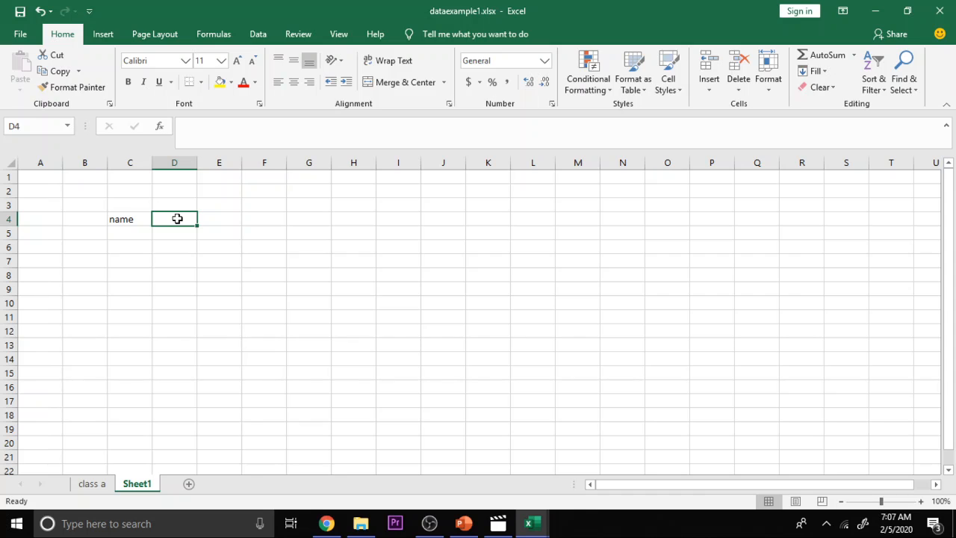
pyautogui.write('dob')
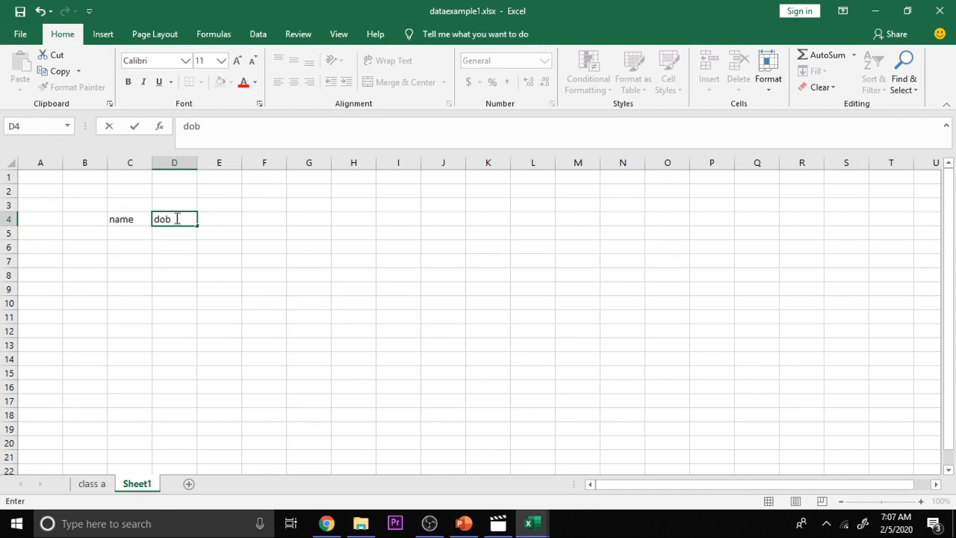
pyautogui.press('Tab')
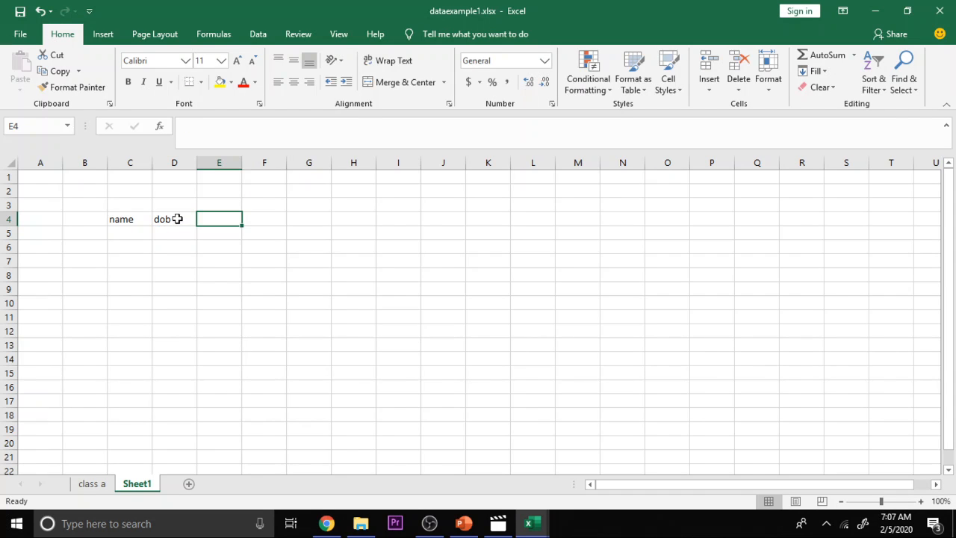
pyautogui.write('a')
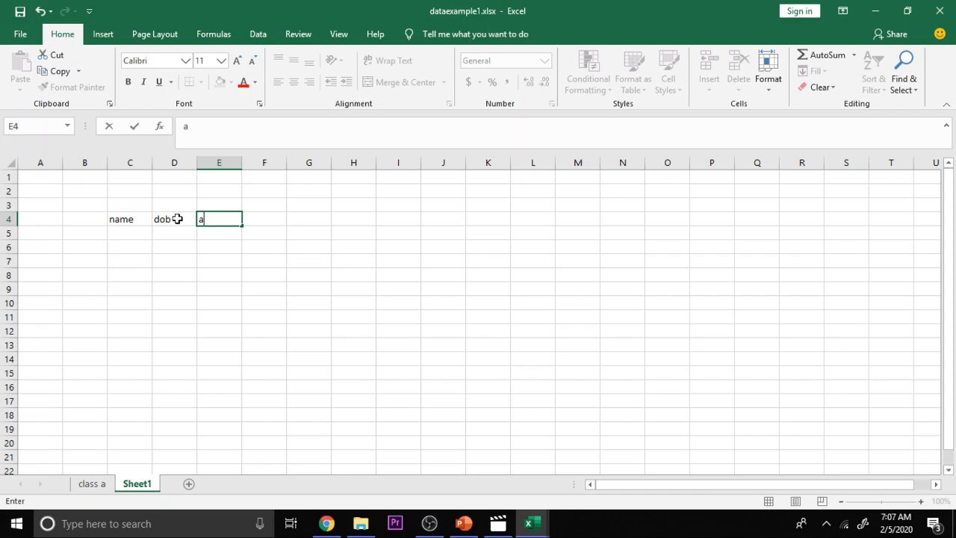
pyautogui.write('e')
pyautogui.click(177, 218)
pyautogui.click(243, 219)
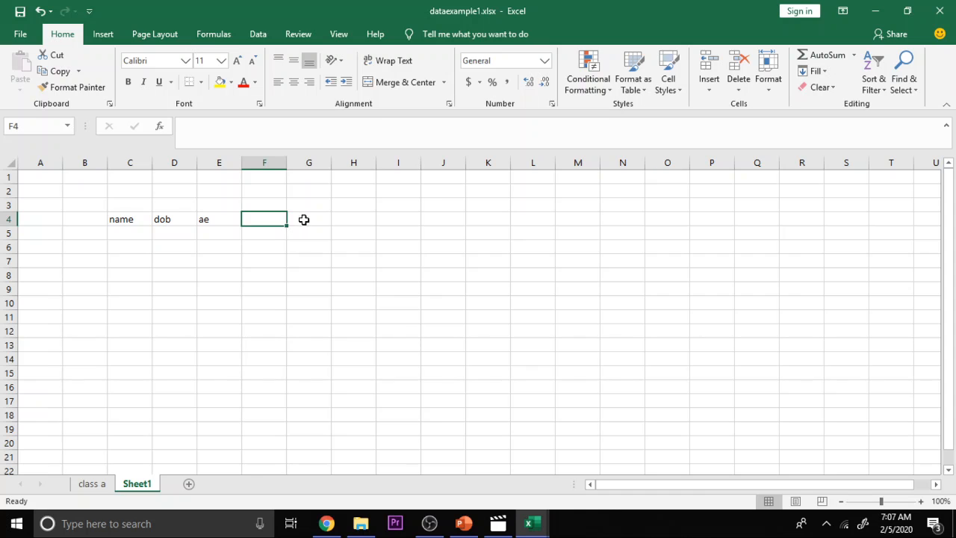
pyautogui.click(305, 219)
# Fill cells C5 to C7 below the name header with "fdfd", "dfsd" and "fsdf"
pyautogui.click(130, 233)
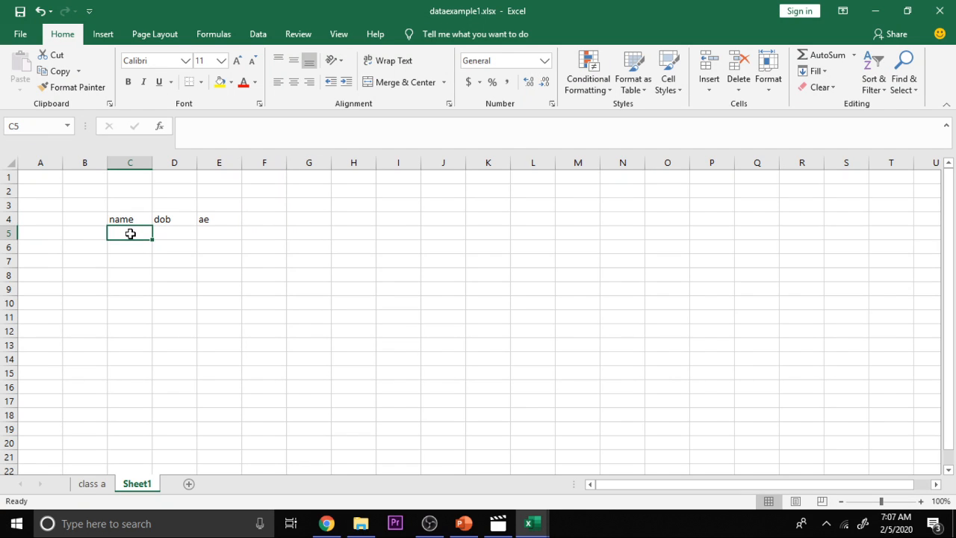
pyautogui.write('fdfd')
pyautogui.press('Return')
pyautogui.write('dfsd')
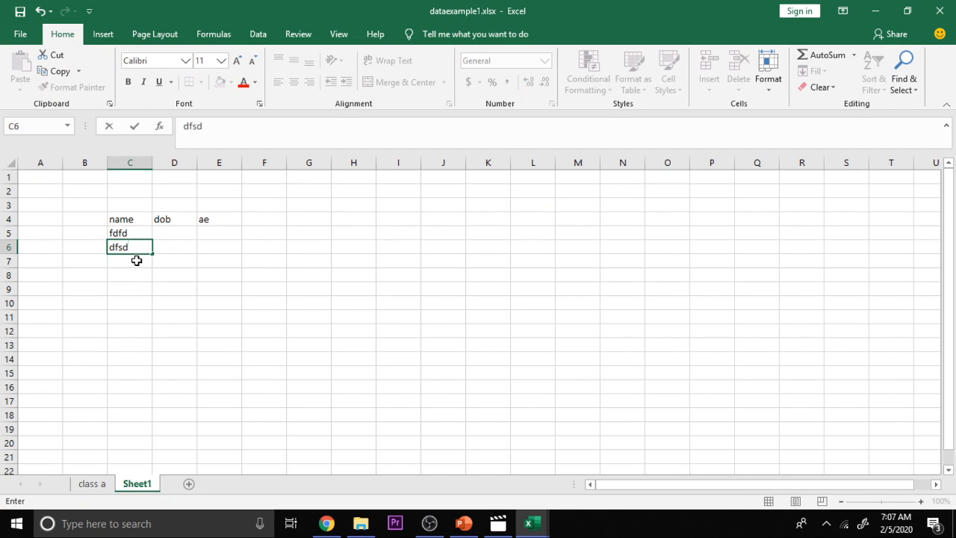
pyautogui.press('Return')
pyautogui.write('fsdf')
pyautogui.hotkey('ctrl', 'Return')
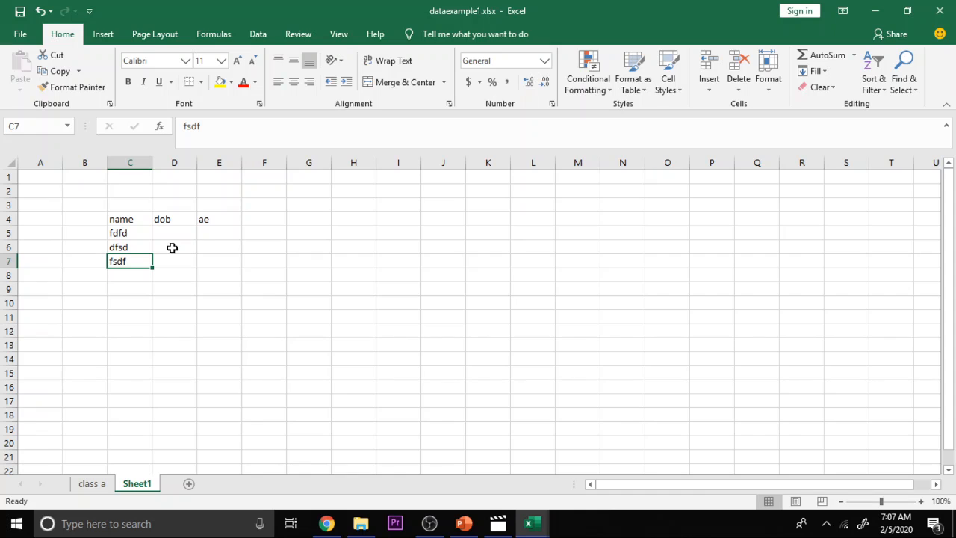
pyautogui.click(177, 232)
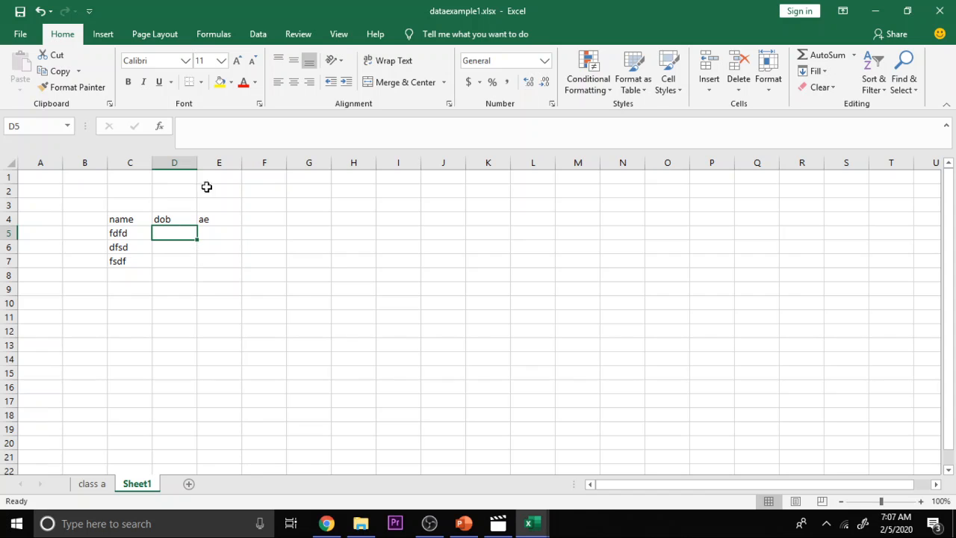
# Select the student data range A2:M18 on the class a sheet and display the commands for inserting objects
pyautogui.click(99, 483)
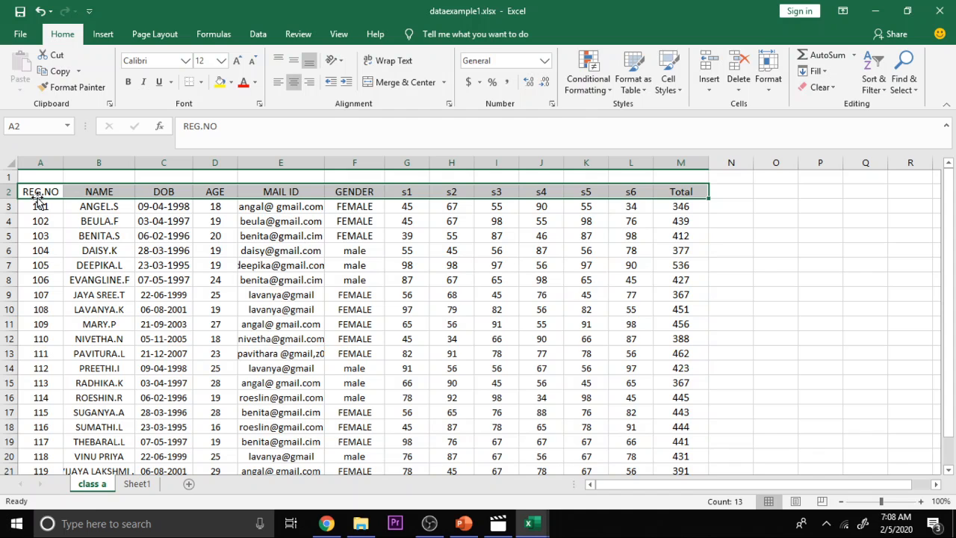
pyautogui.click(38, 193)
pyautogui.moveTo(38, 192); pyautogui.dragTo(671, 427)
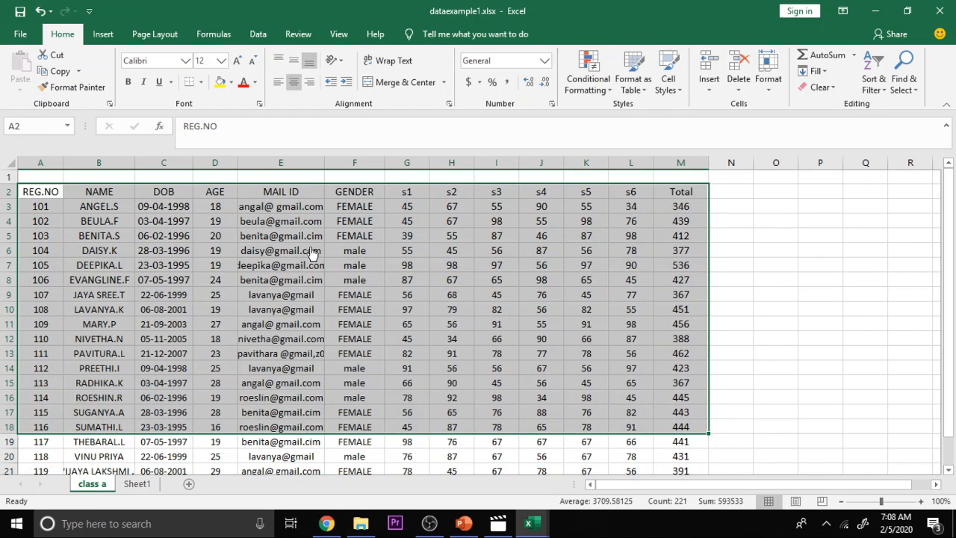
pyautogui.click(105, 34)
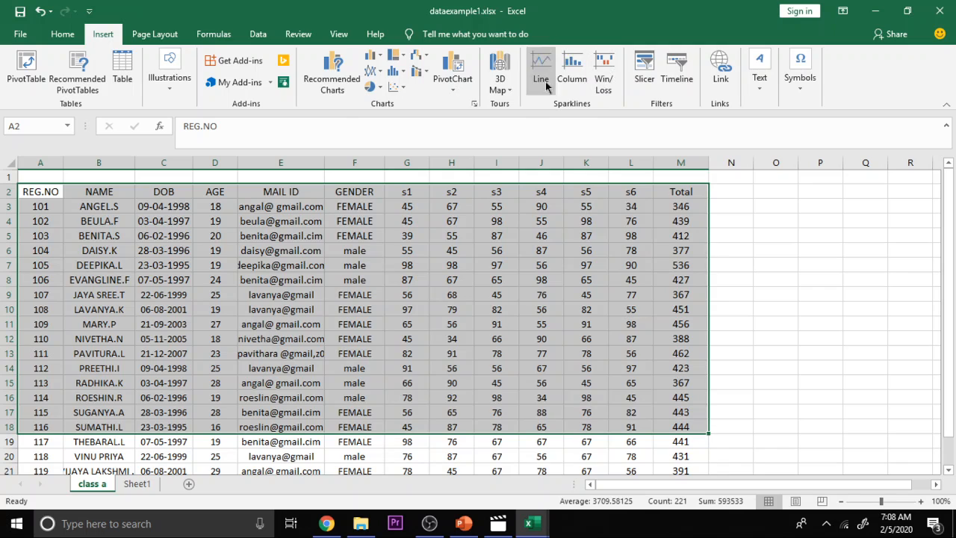
# Insert the recommended Clustered Column chart for the selected student data and place it beside the table, starting at column N
pyautogui.click(326, 82)
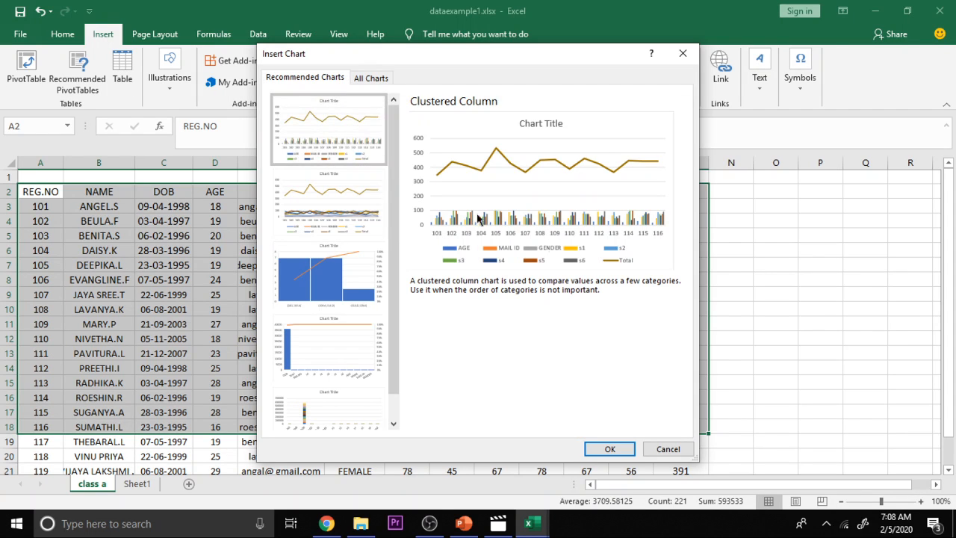
pyautogui.click(609, 448)
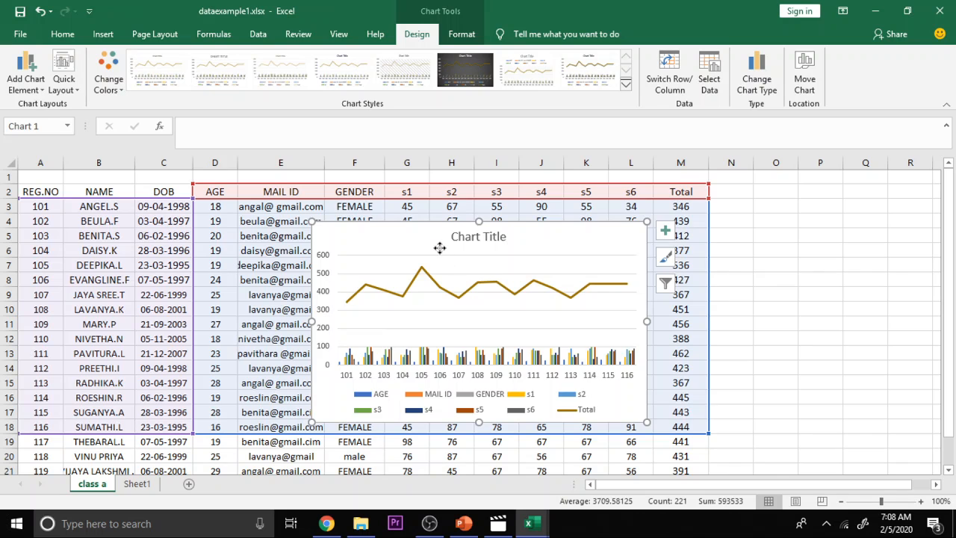
pyautogui.moveTo(465, 245); pyautogui.dragTo(840, 217)
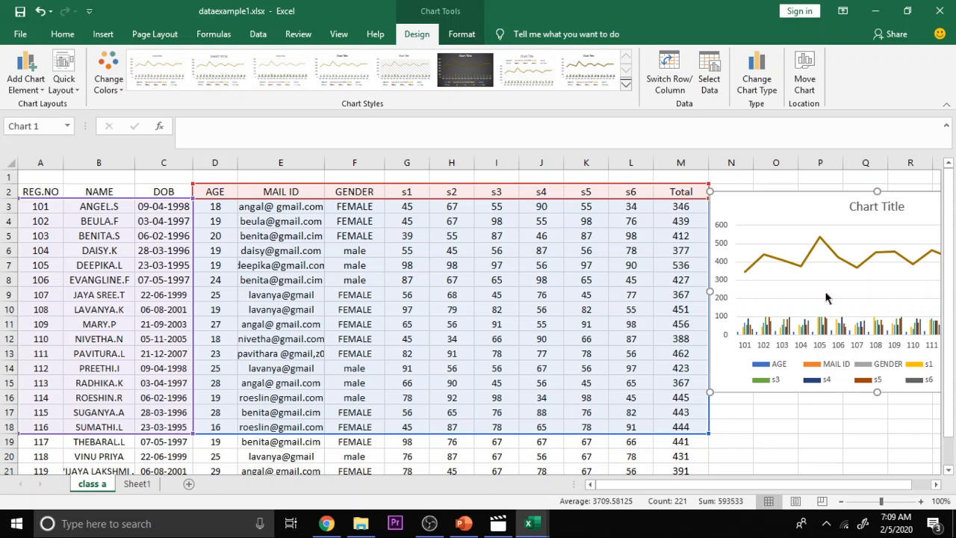
# Reposition the plot area inside the clustered column chart, between its title and legend
pyautogui.moveTo(822, 231); pyautogui.dragTo(832, 244)
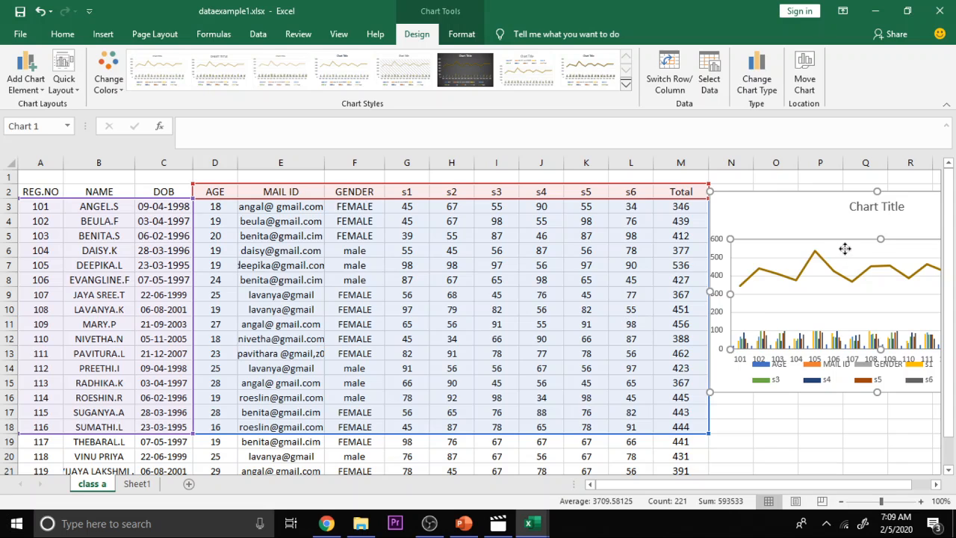
pyautogui.moveTo(845, 249); pyautogui.dragTo(749, 257)
pyautogui.moveTo(761, 310); pyautogui.dragTo(756, 301)
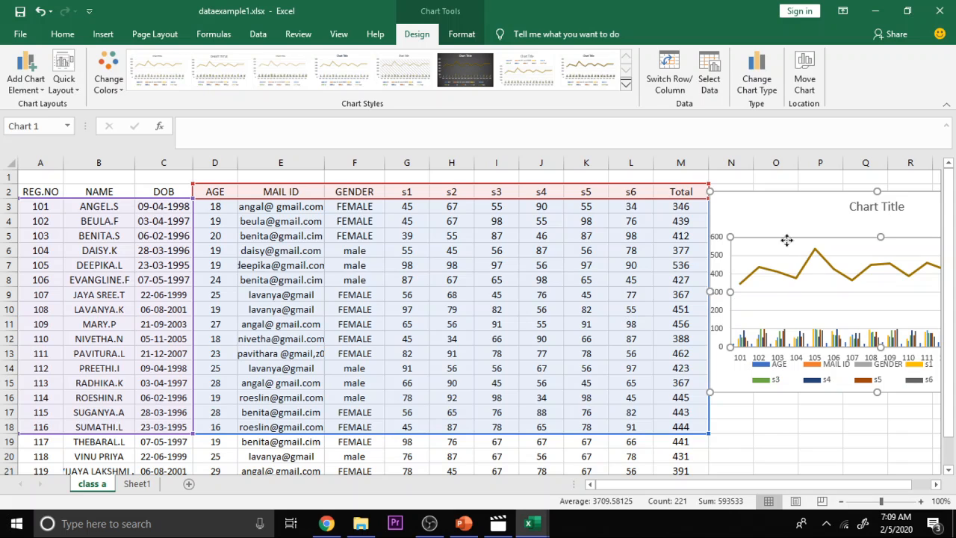
pyautogui.moveTo(787, 242); pyautogui.dragTo(799, 223)
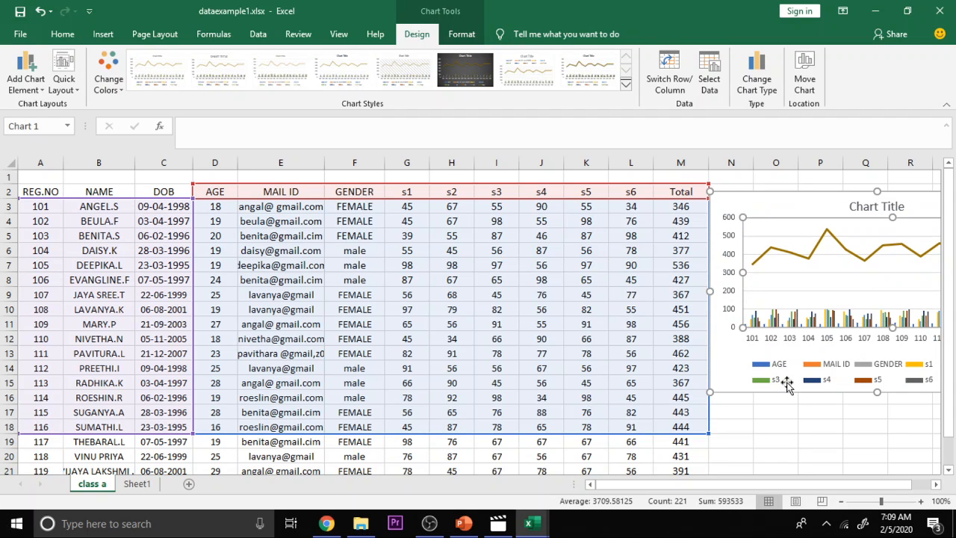
pyautogui.moveTo(866, 225); pyautogui.dragTo(829, 256)
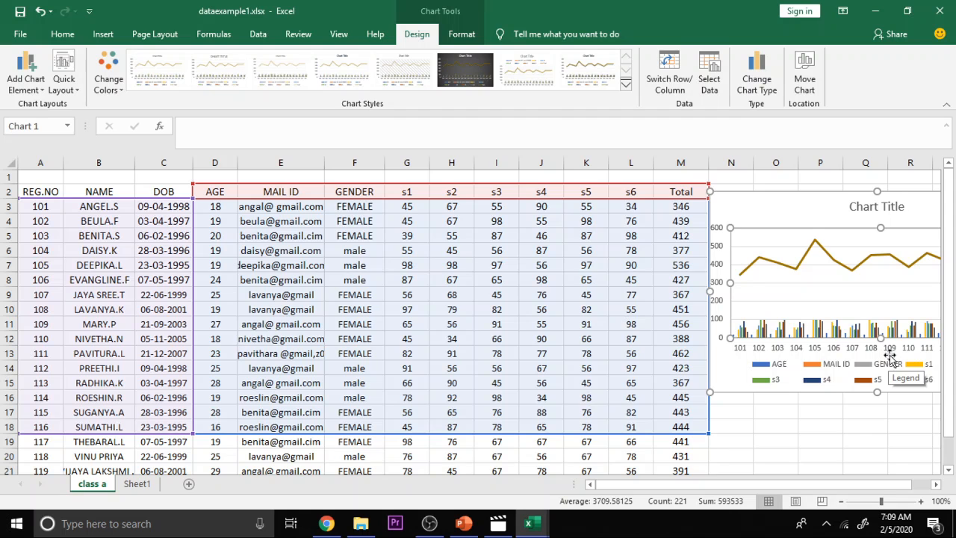
# Select the student data range A2:M20 and insert the recommended Pareto chart for it
pyautogui.click(317, 316)
pyautogui.moveTo(30, 192); pyautogui.dragTo(687, 454)
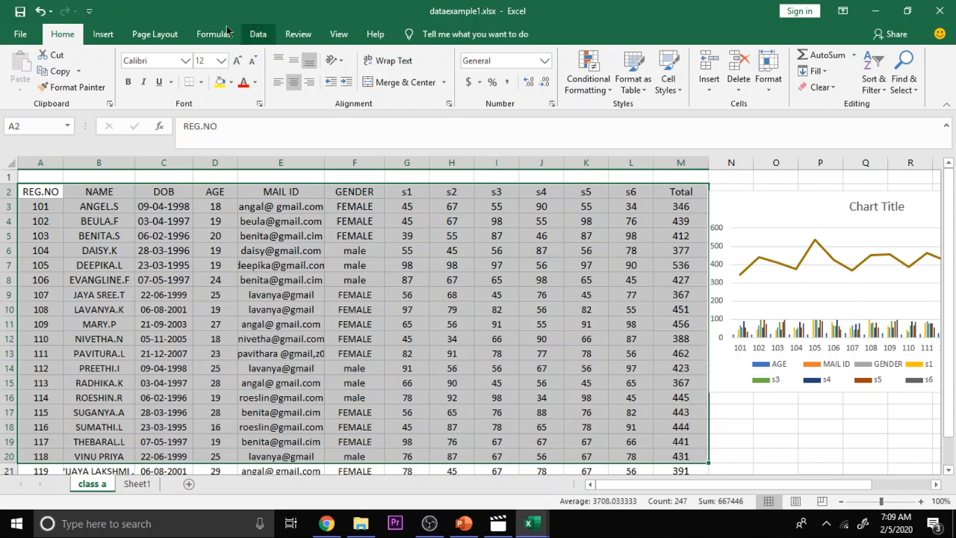
pyautogui.click(113, 41)
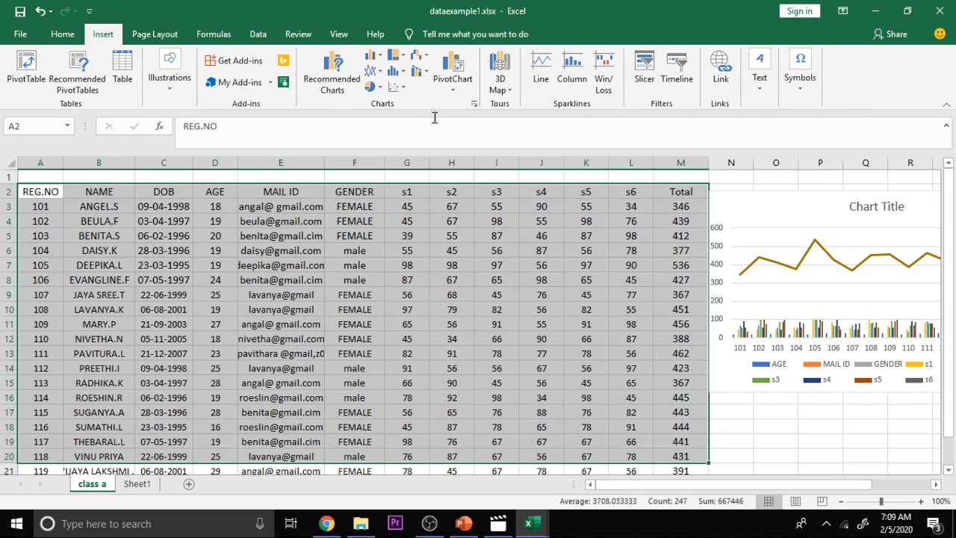
pyautogui.click(337, 78)
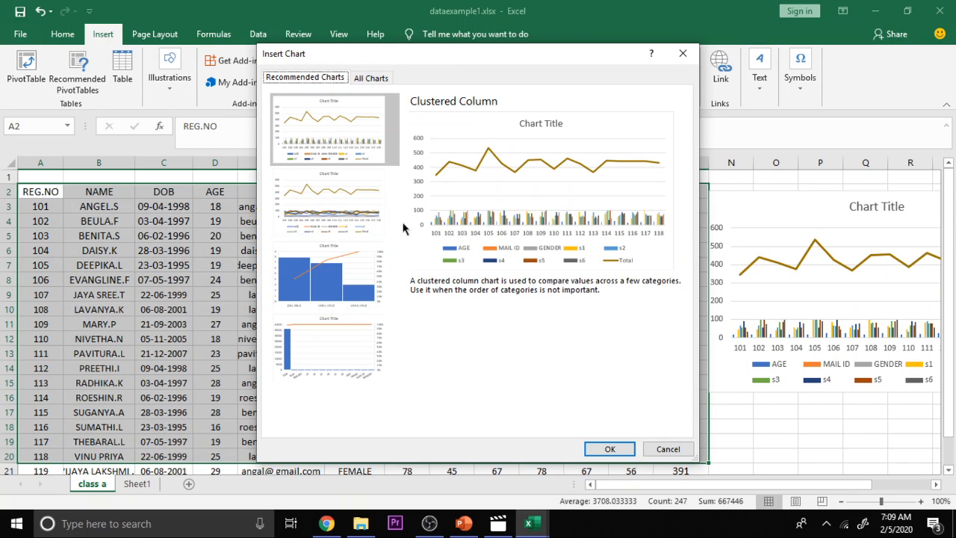
pyautogui.click(311, 284)
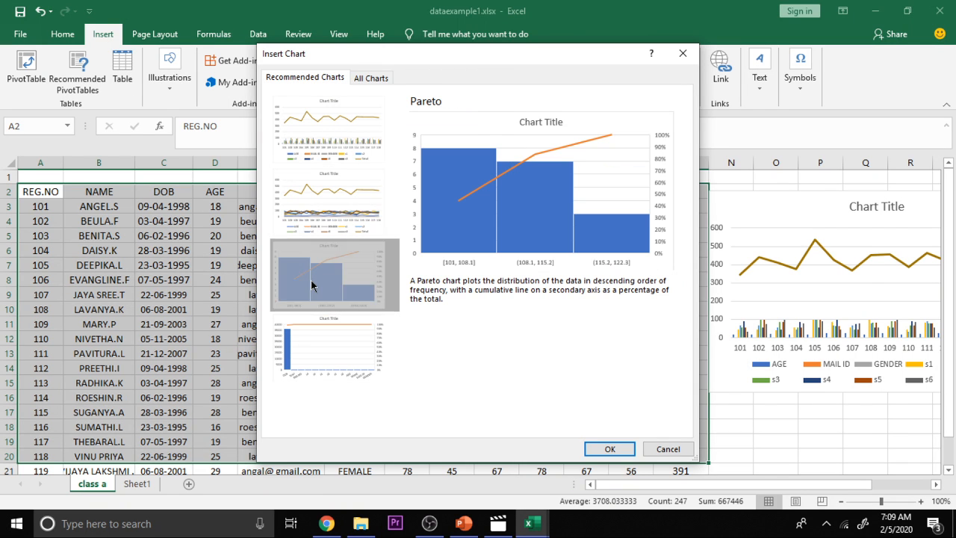
pyautogui.click(609, 449)
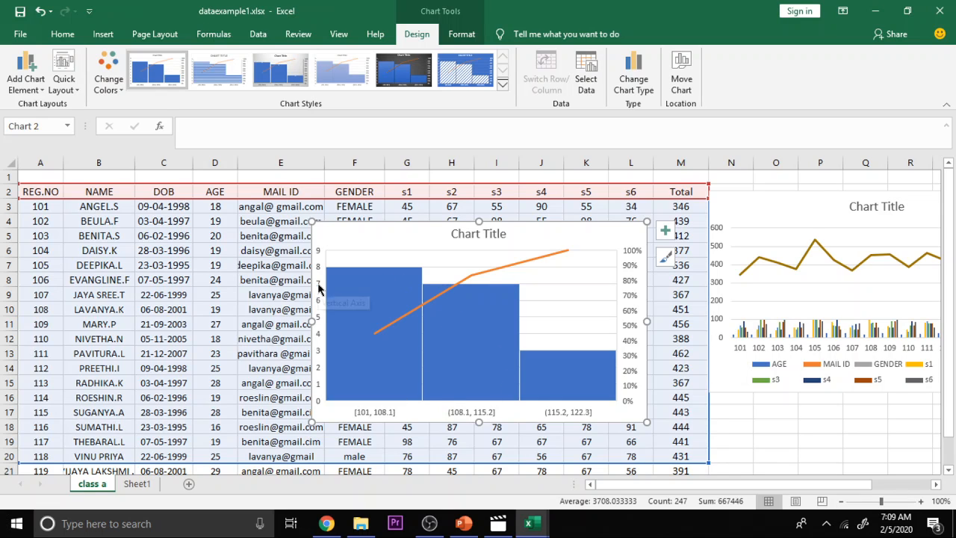
# Preview the line, pie and bar types for the Pareto chart and change it to an Area chart
pyautogui.moveTo(382, 293)
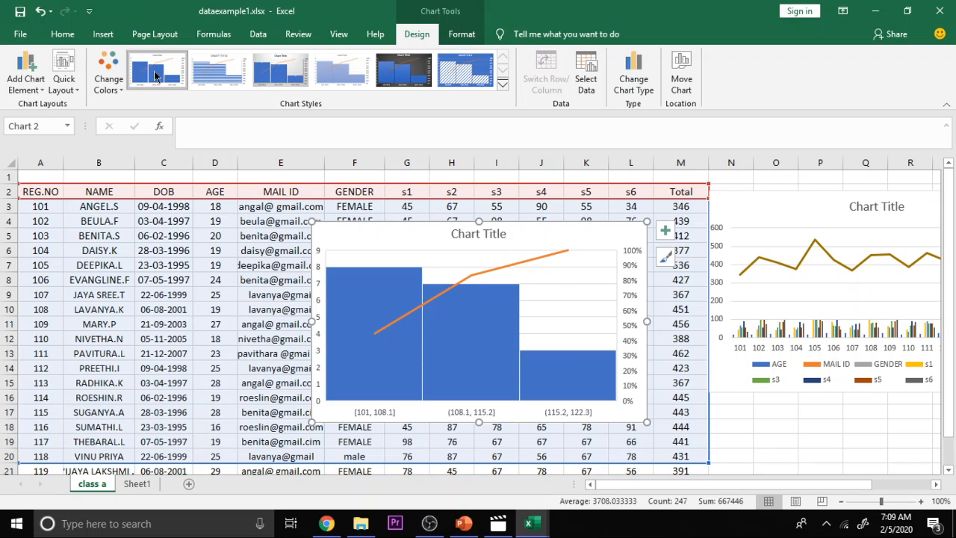
pyautogui.click(463, 81)
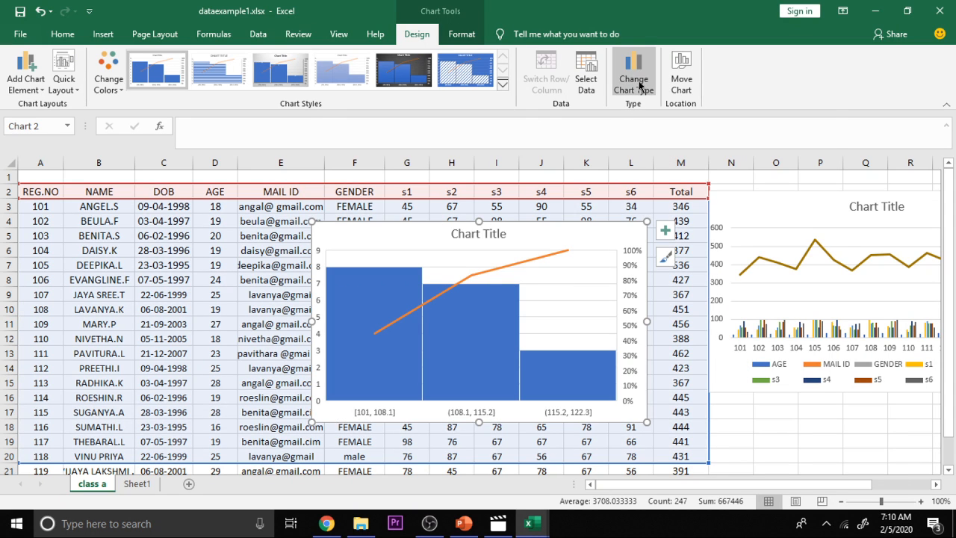
pyautogui.click(633, 74)
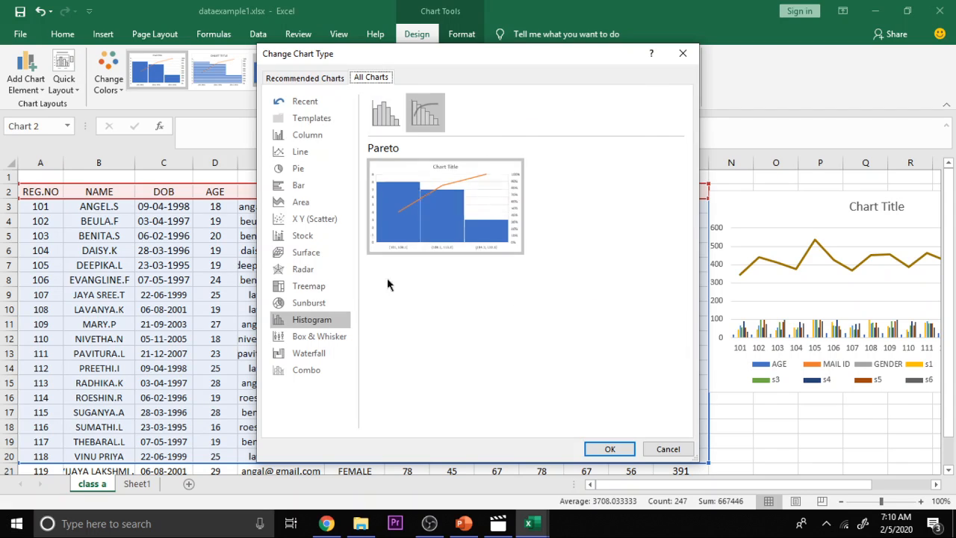
pyautogui.click(317, 150)
pyautogui.click(307, 169)
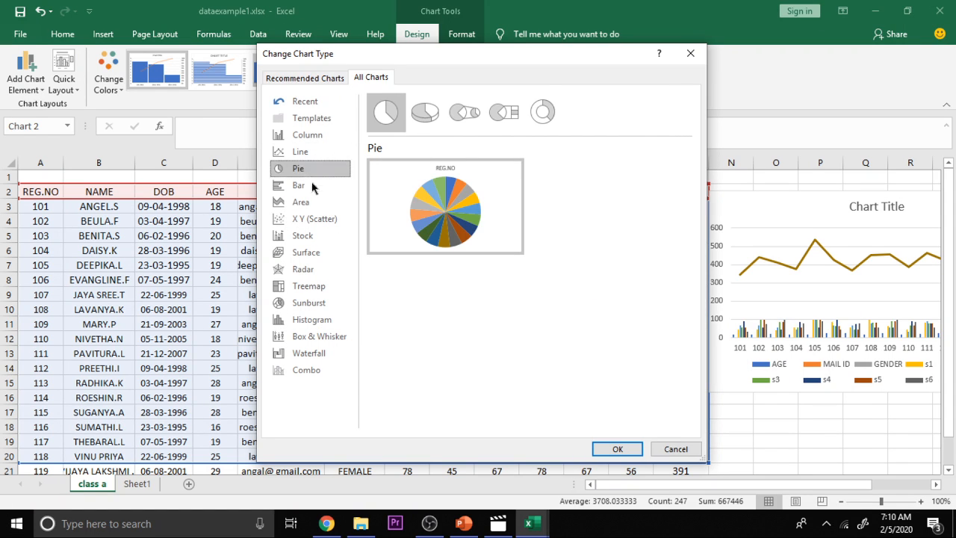
pyautogui.click(312, 186)
pyautogui.click(308, 201)
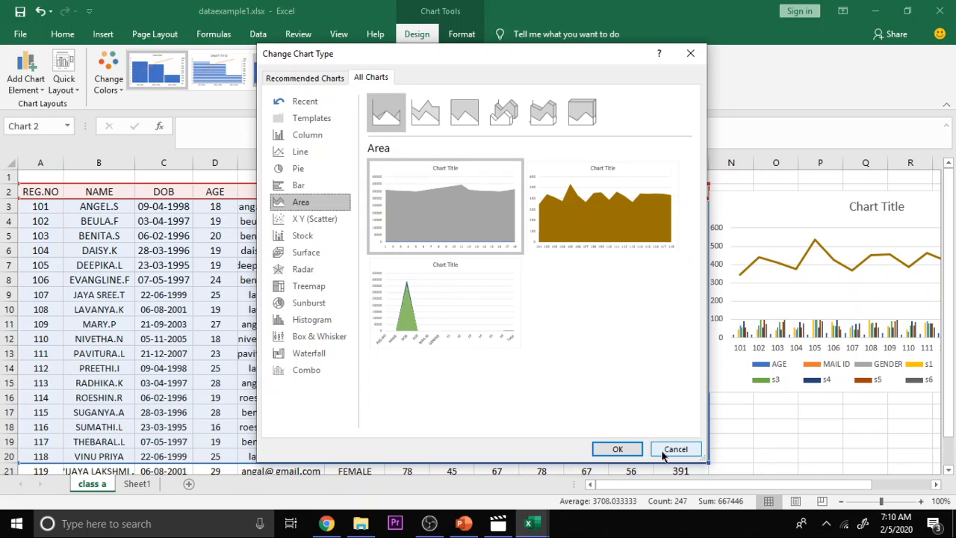
pyautogui.click(619, 447)
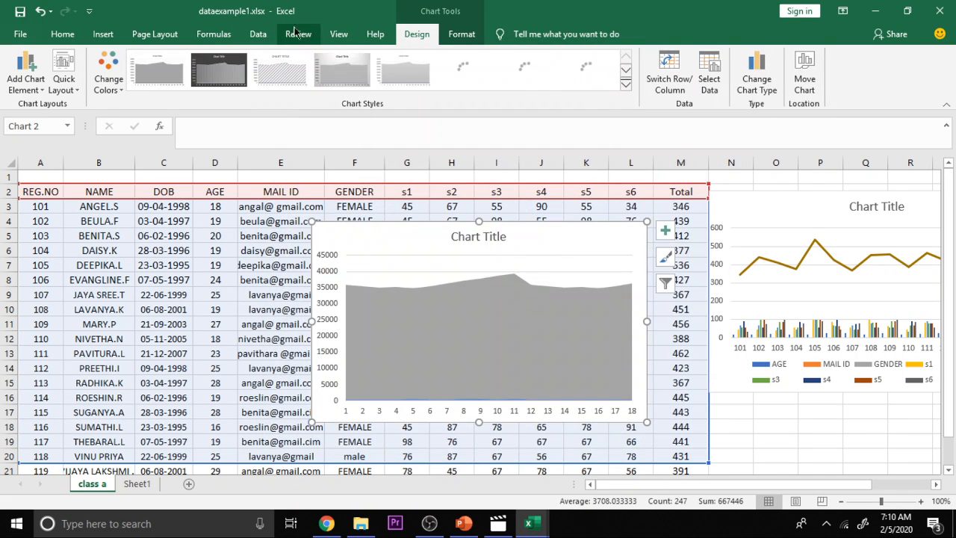
# Move the area chart off the student data to below the clustered column chart
pyautogui.click(97, 38)
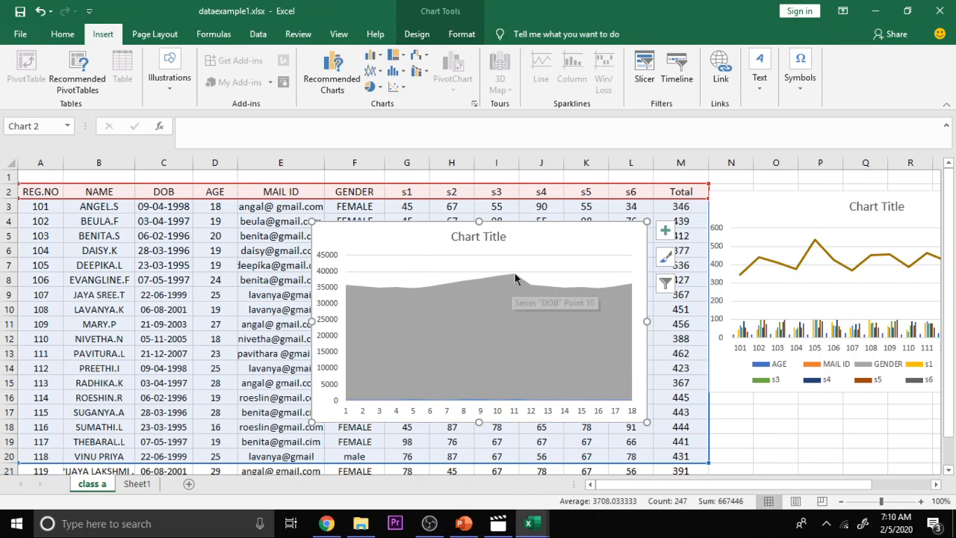
pyautogui.click(592, 354)
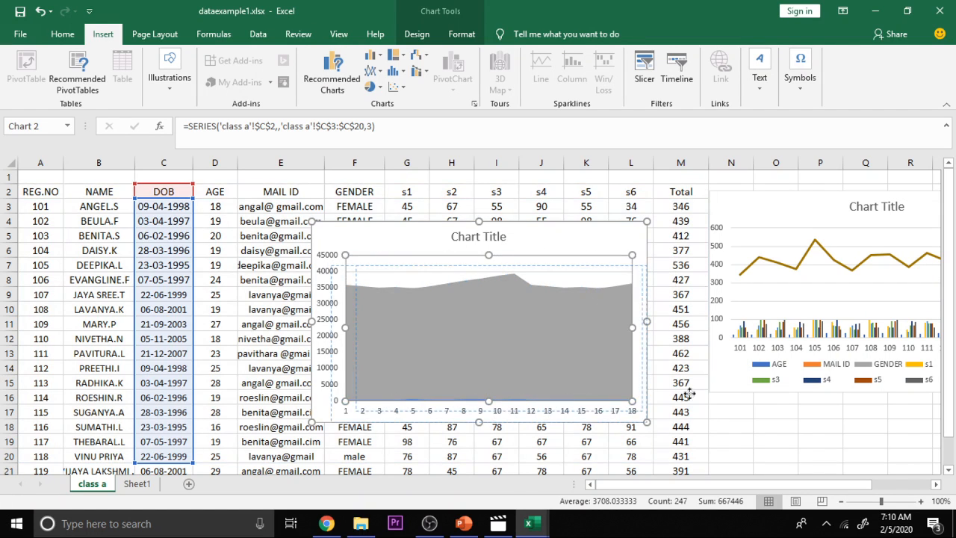
pyautogui.click(539, 278)
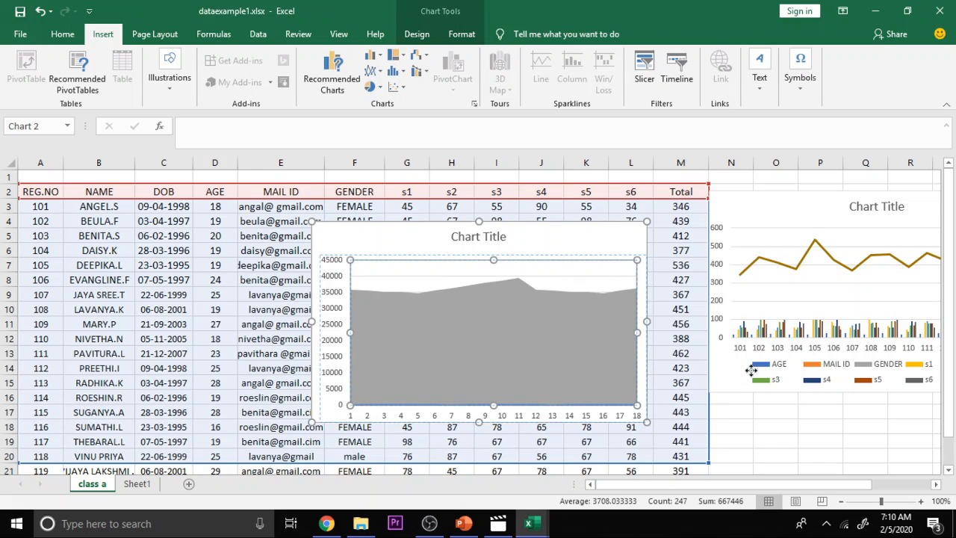
pyautogui.moveTo(470, 248); pyautogui.dragTo(888, 446)
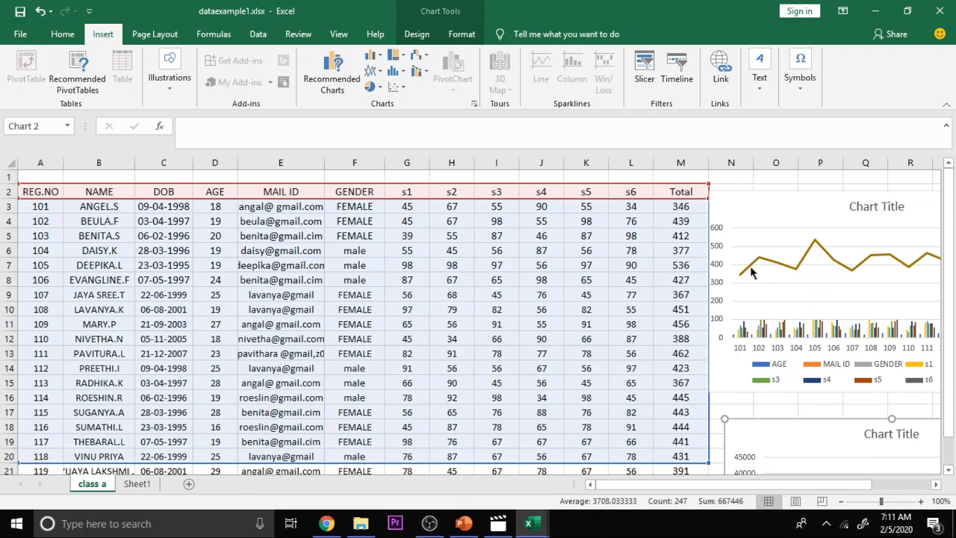
# Save the workbook and view the available Save As locations without saving a copy
pyautogui.click(20, 12)
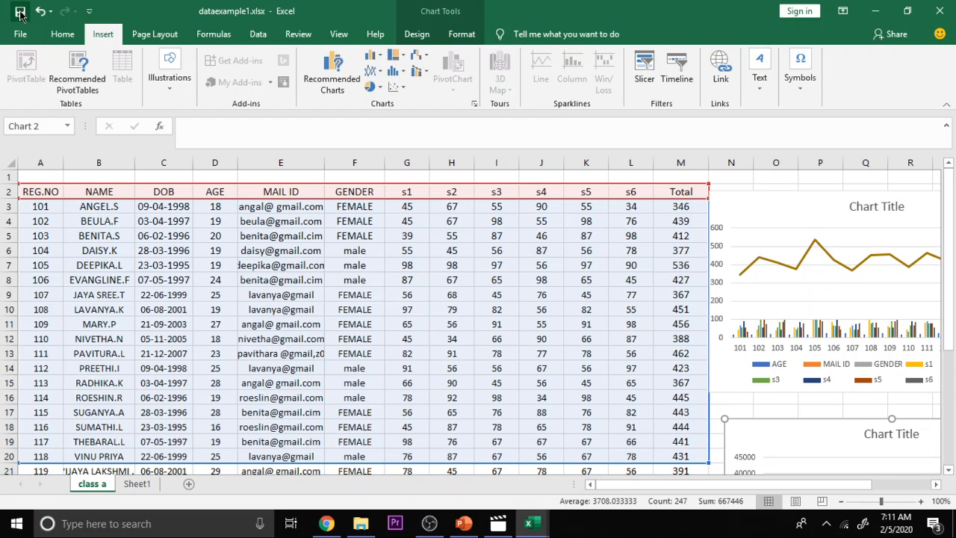
pyautogui.click(20, 34)
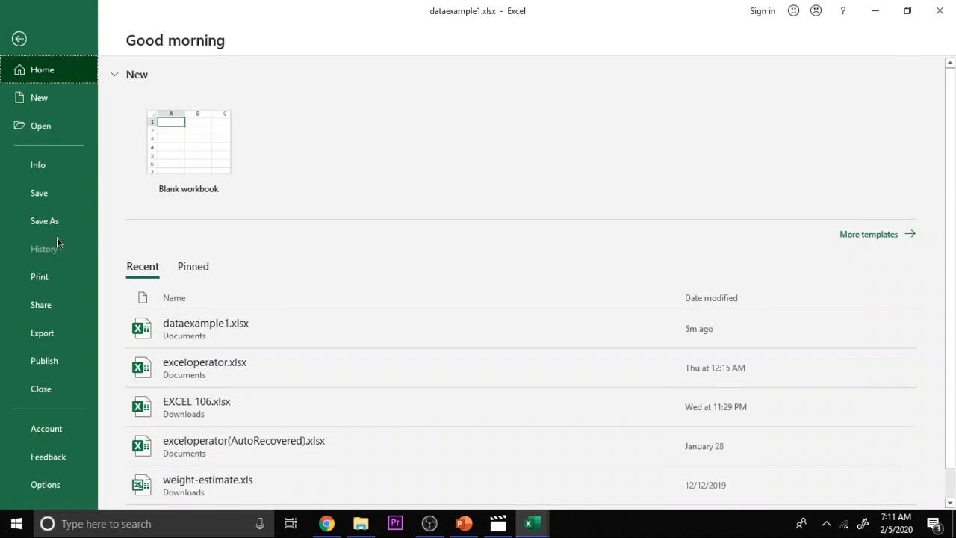
pyautogui.click(60, 222)
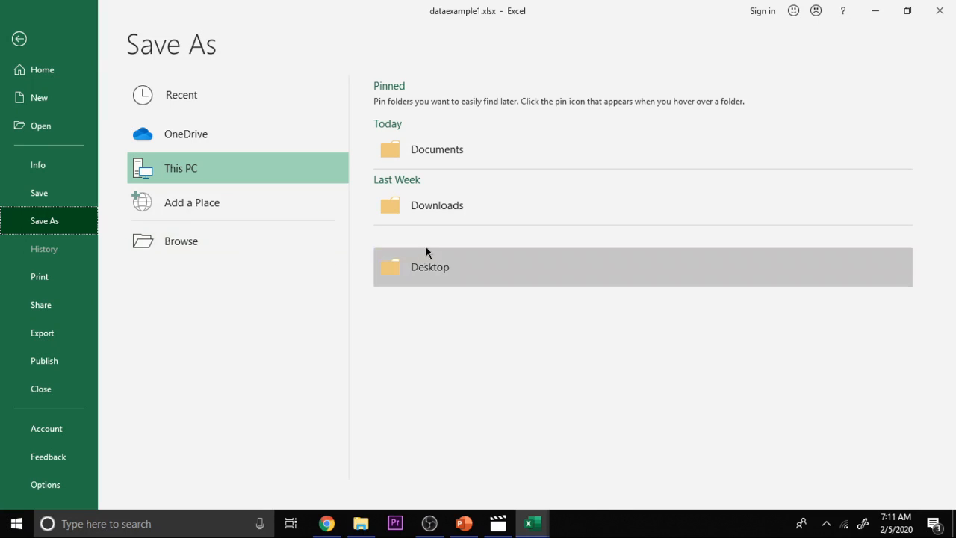
pyautogui.click(19, 39)
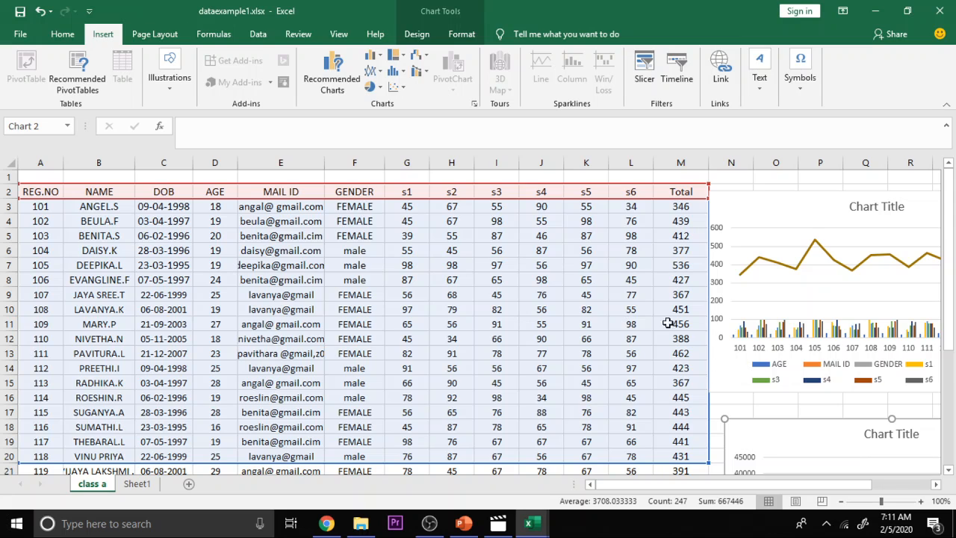
# Display the print preview of the selected area chart and view the list of available printers
pyautogui.click(20, 34)
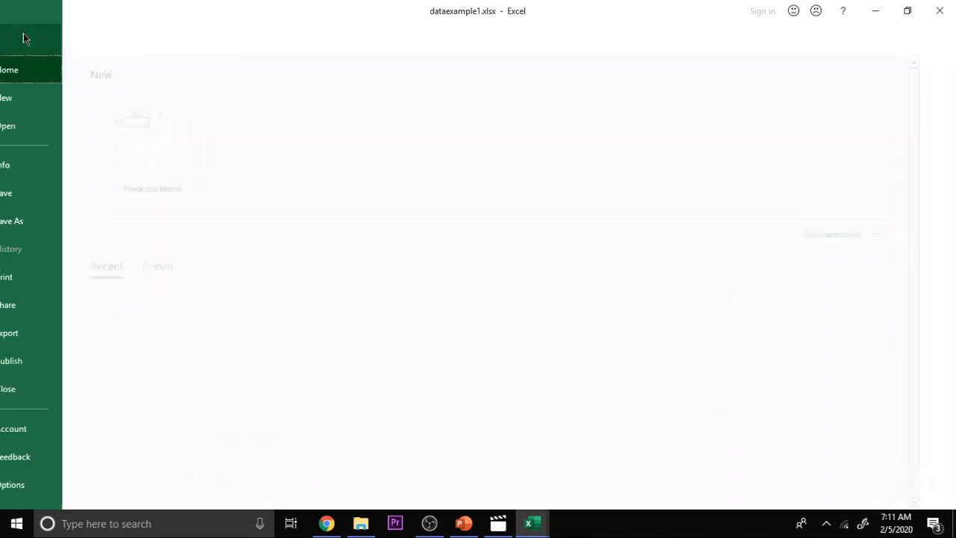
pyautogui.click(42, 284)
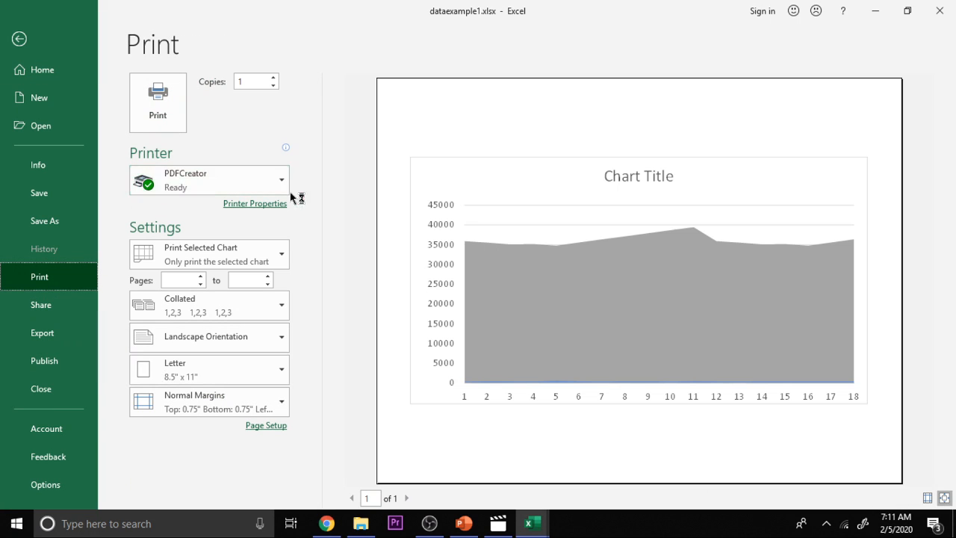
pyautogui.click(284, 181)
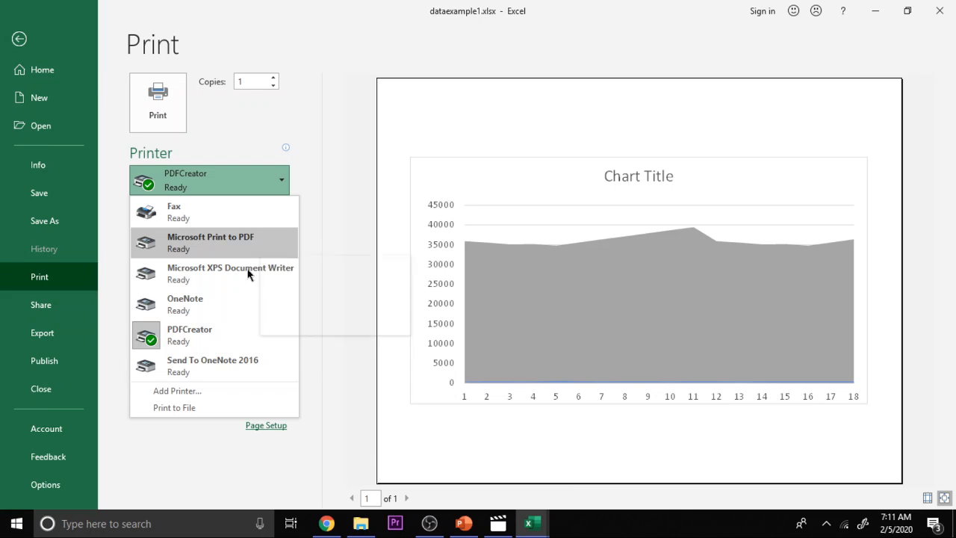
# Set the page orientation of the chart printout to Portrait in the page setup
pyautogui.click(266, 425)
pyautogui.click(265, 426)
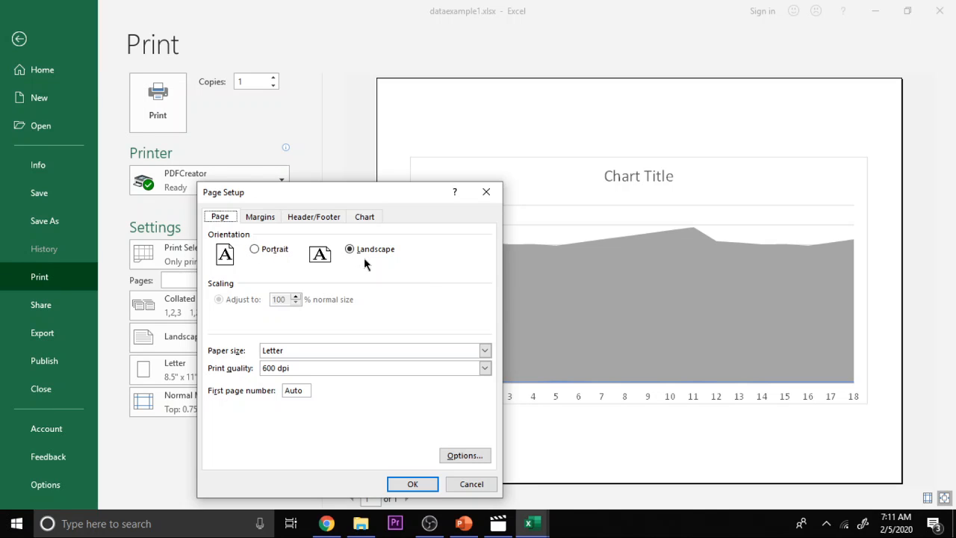
pyautogui.click(258, 251)
pyautogui.click(414, 485)
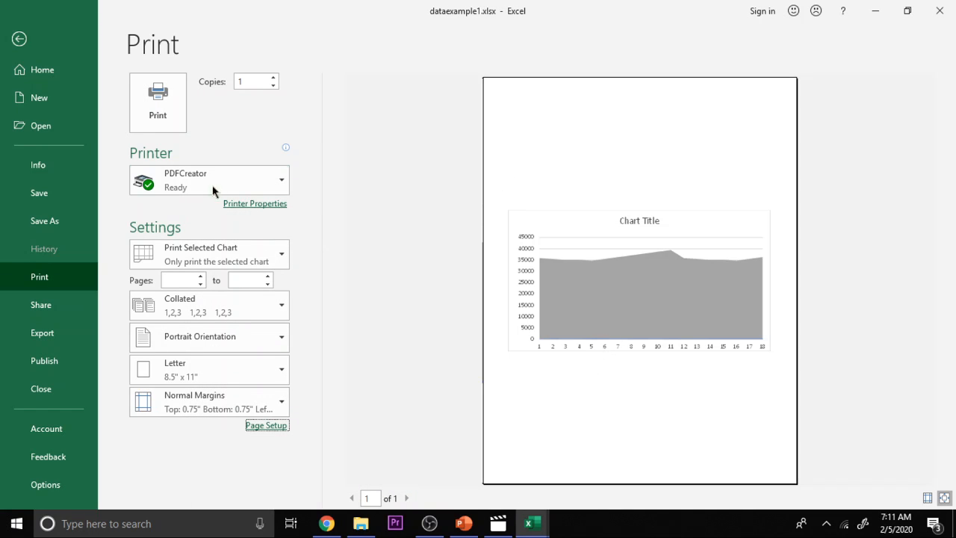
# Review the printer list again and set the chart printout's page orientation to Landscape in the page setup
pyautogui.click(281, 184)
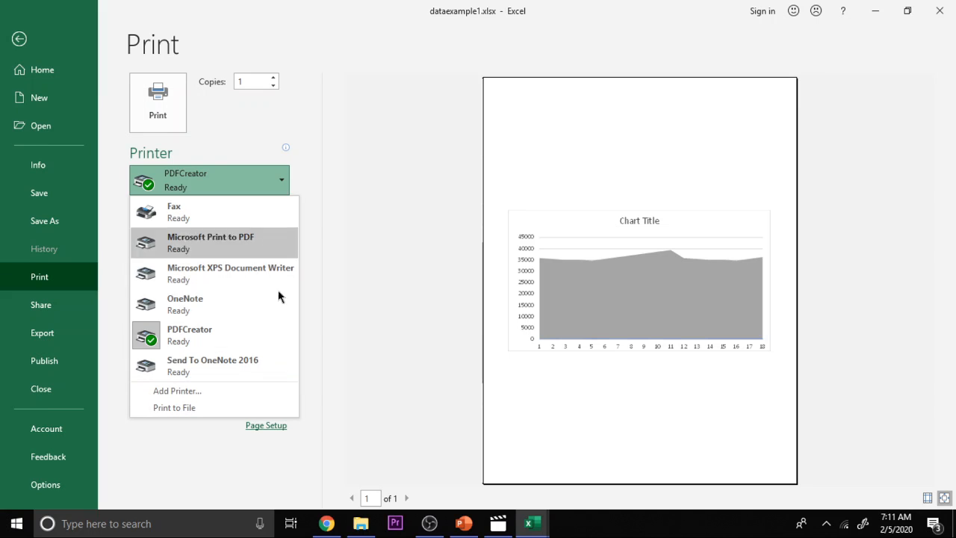
pyautogui.click(274, 427)
pyautogui.click(274, 427)
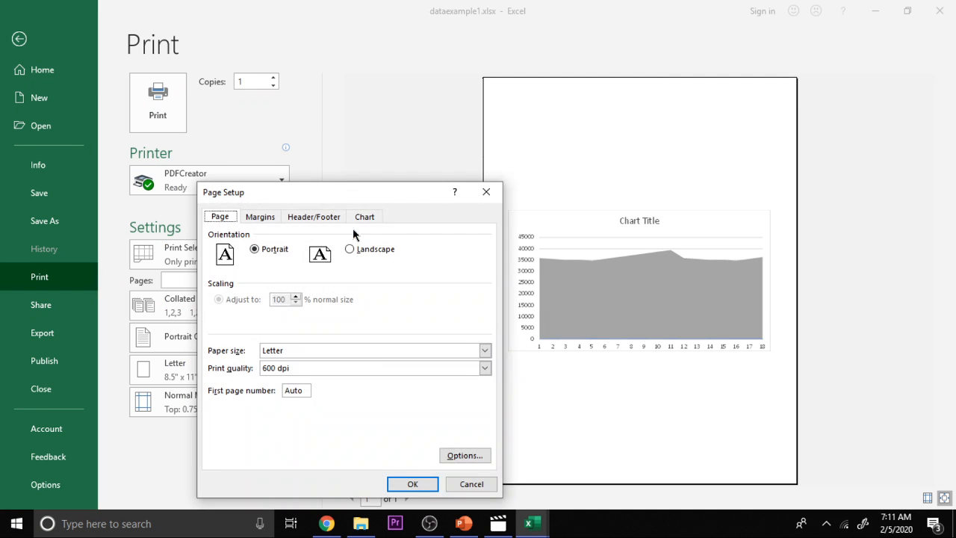
pyautogui.click(349, 249)
pyautogui.click(398, 483)
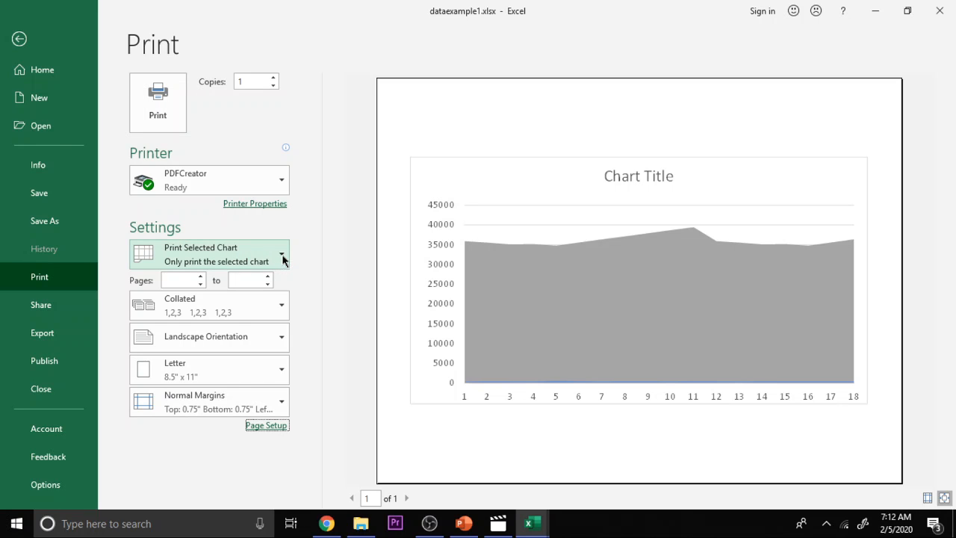
# Examine the page range fields and the list of available paper sizes for the chart printout
pyautogui.click(182, 277)
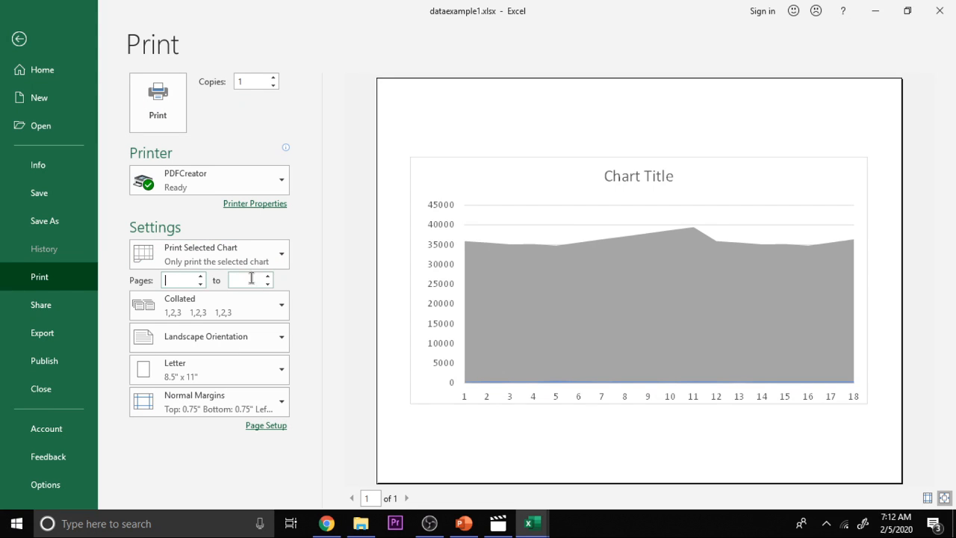
pyautogui.click(256, 279)
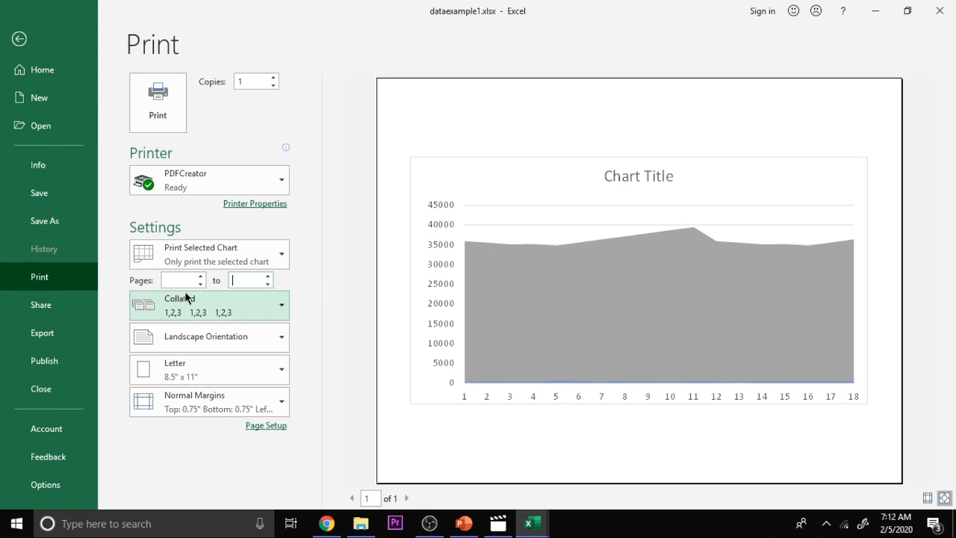
pyautogui.click(282, 372)
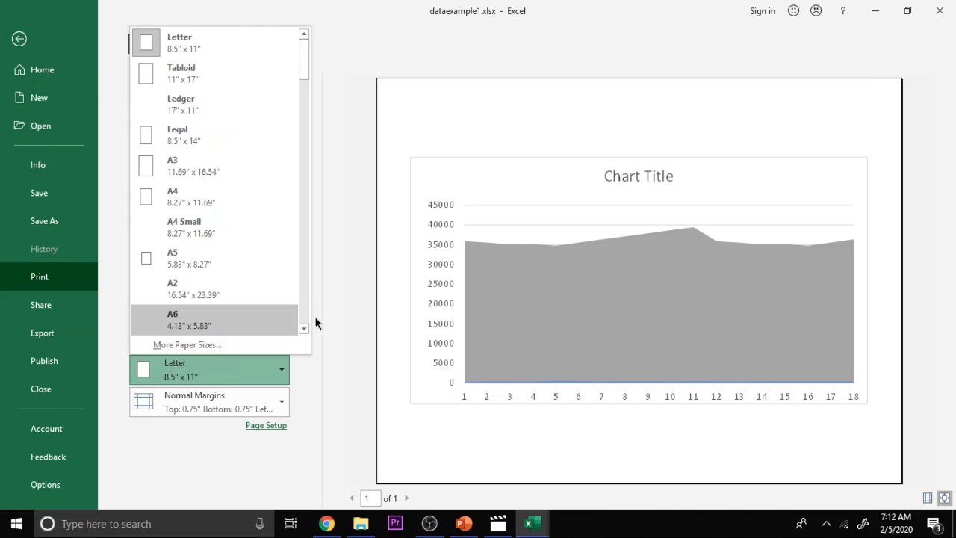
# Apply the Normal margins preset to the chart printout and review the Wide and Narrow presets
pyautogui.click(282, 404)
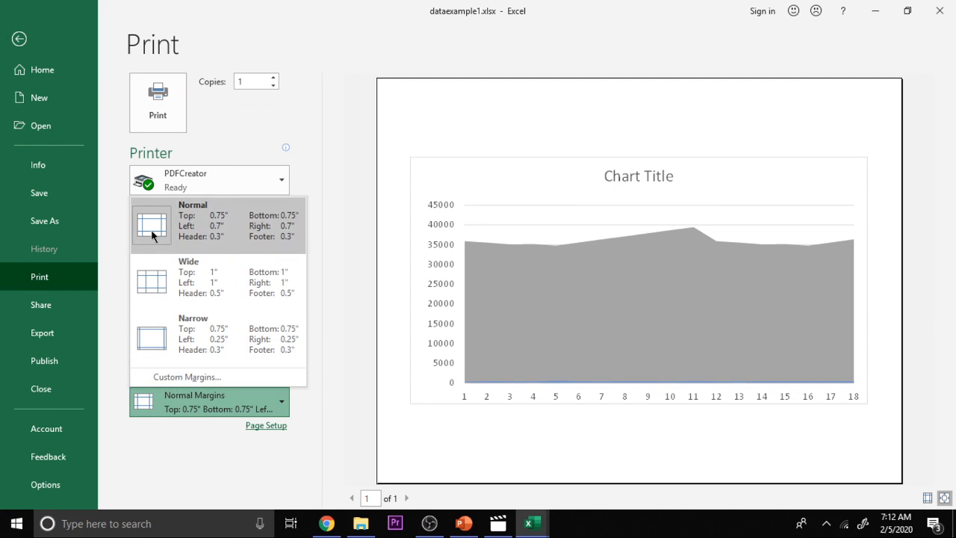
pyautogui.click(152, 235)
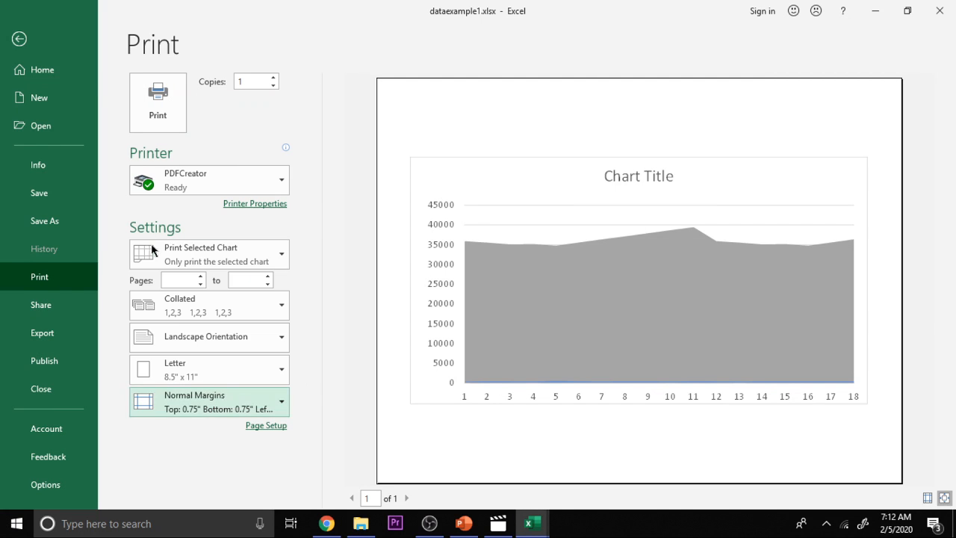
pyautogui.click(287, 408)
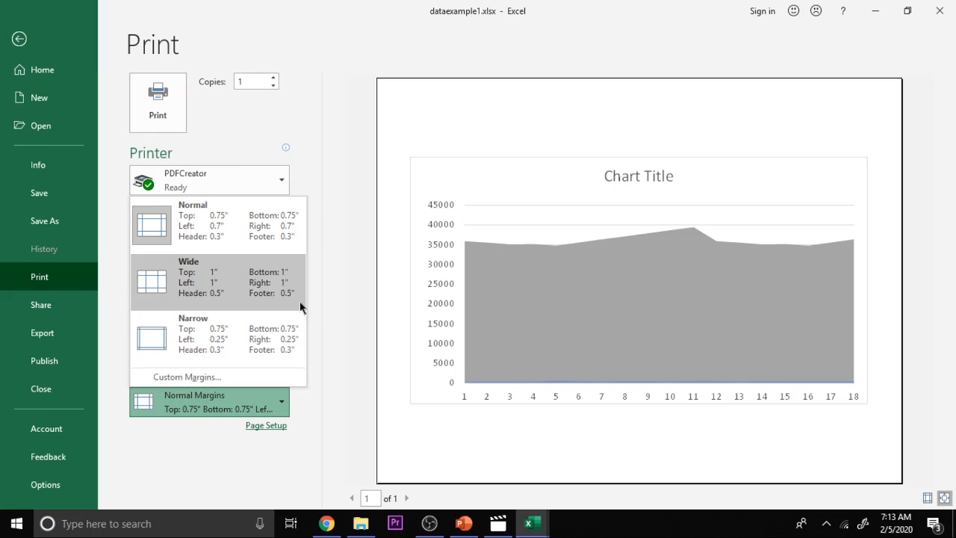
# Review the header/footer, chart printing quality and margin settings in the page setup, and accept them as they are
pyautogui.click(272, 427)
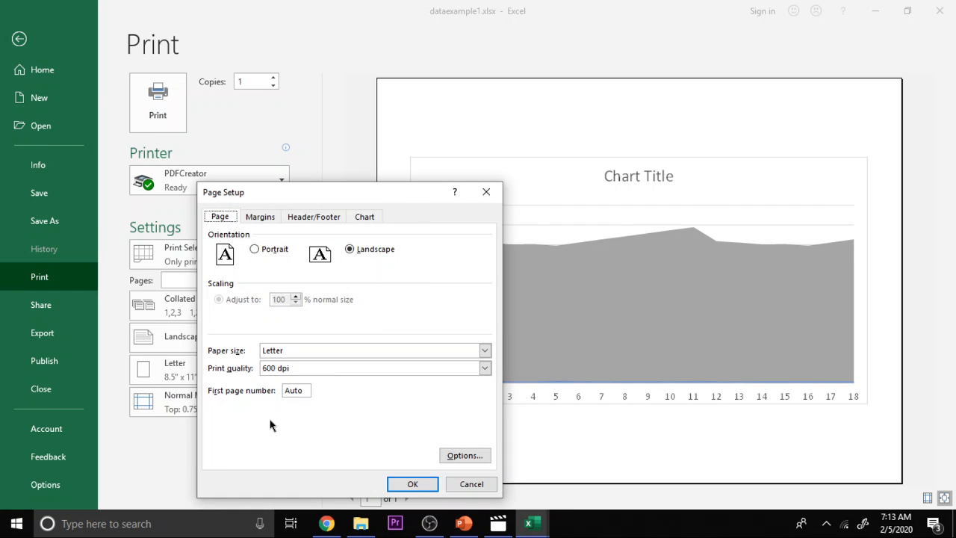
pyautogui.click(306, 218)
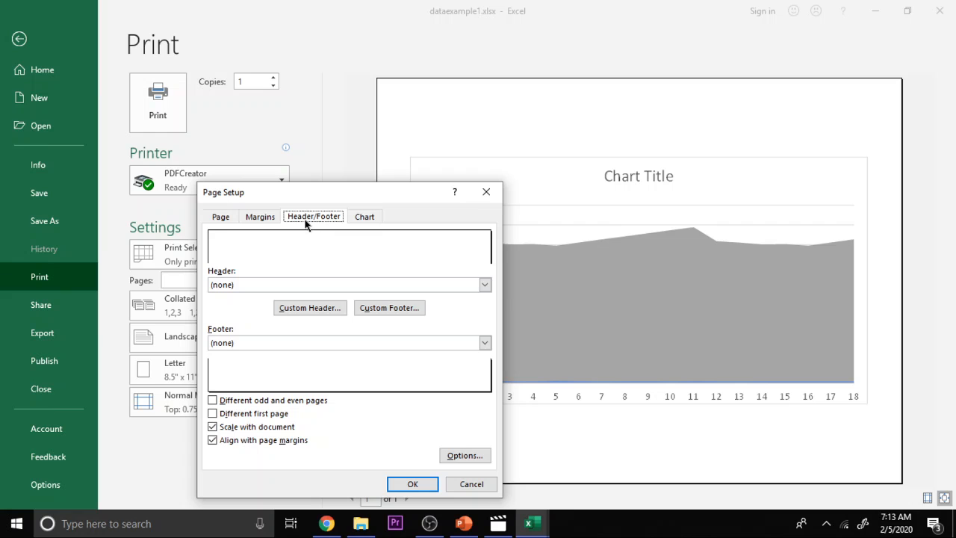
pyautogui.click(364, 218)
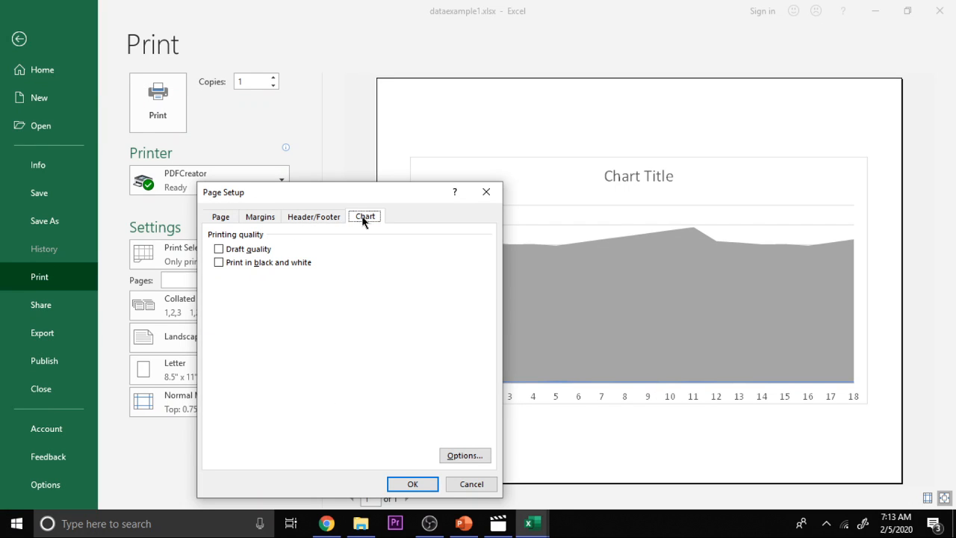
pyautogui.click(260, 218)
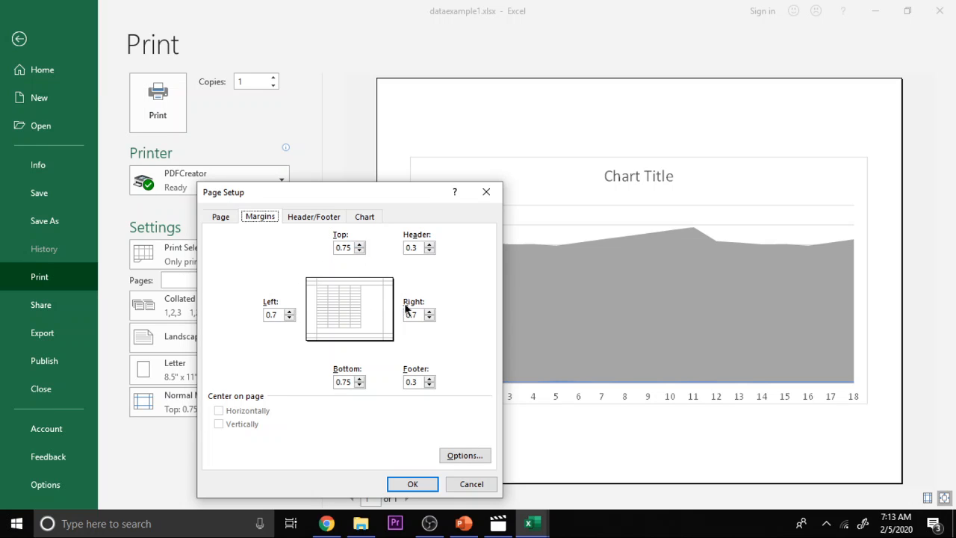
pyautogui.click(415, 485)
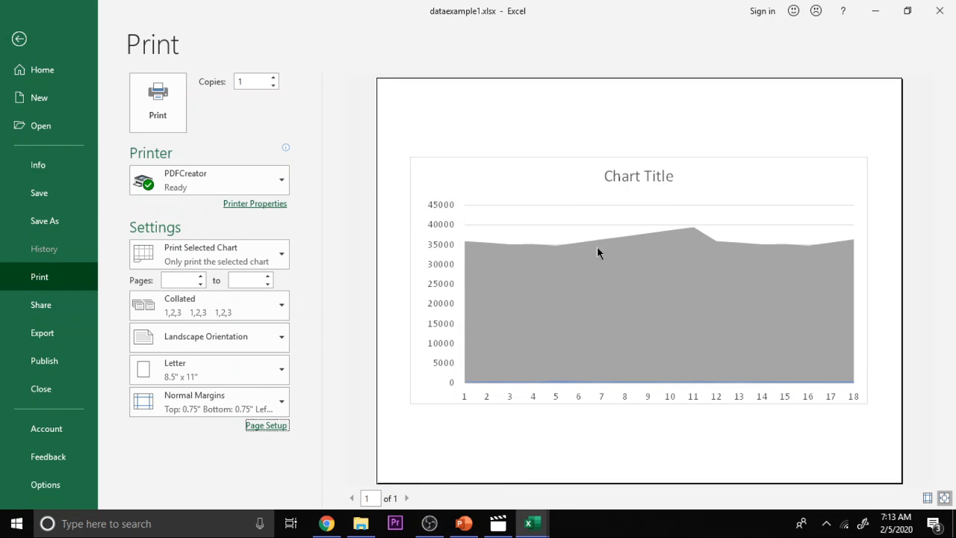
# Print one copy of the selected chart using the PDFCreator printer
pyautogui.click(159, 97)
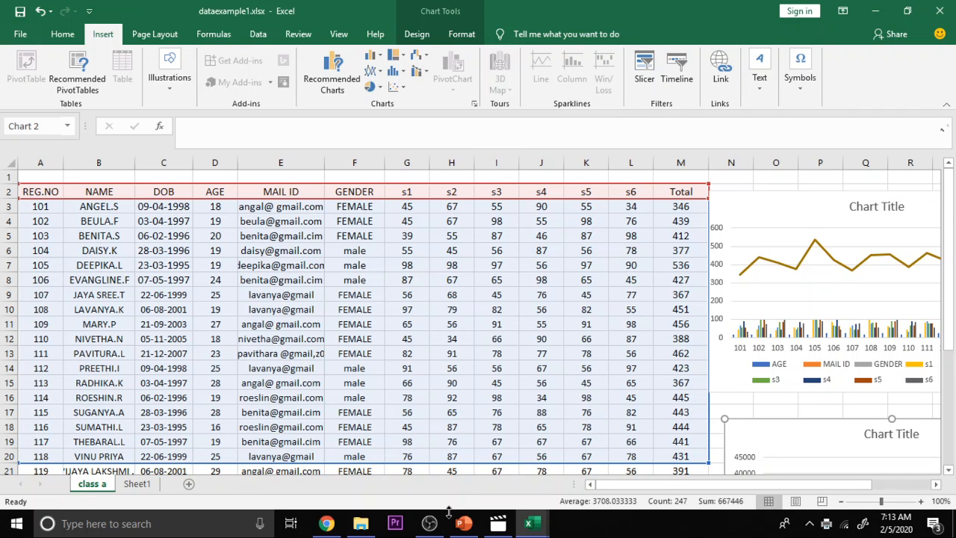
pyautogui.click(429, 524)
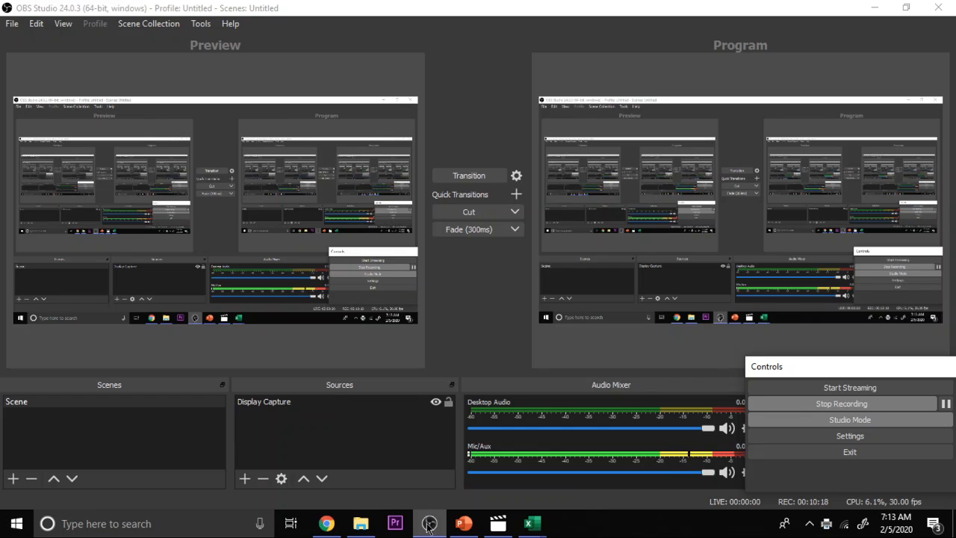